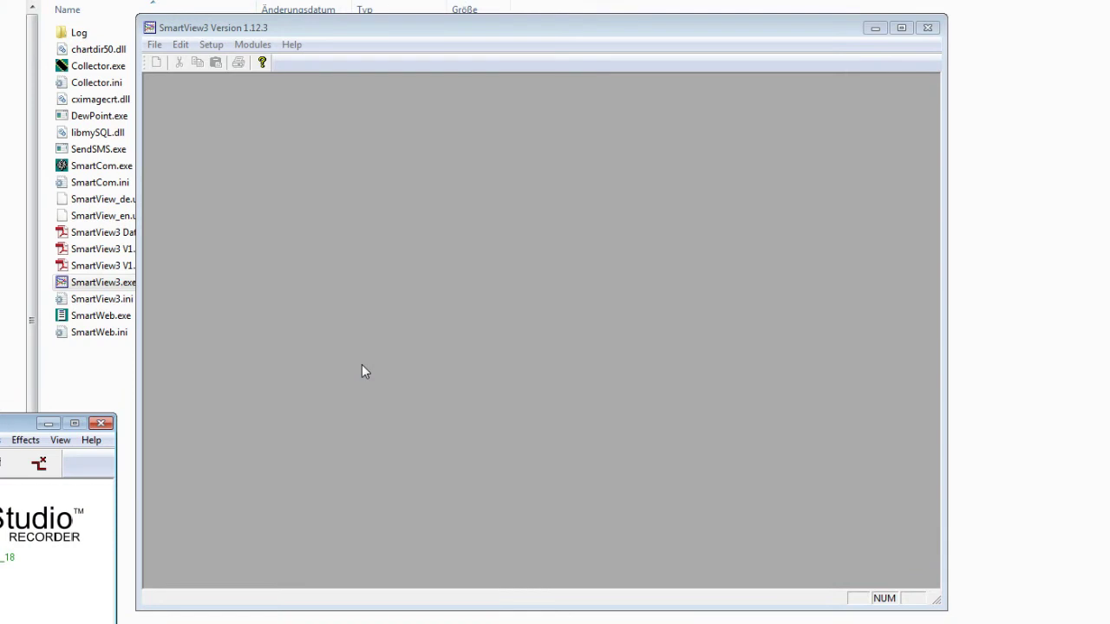
Open the stations list and start a new station entry
left_click(362, 365)
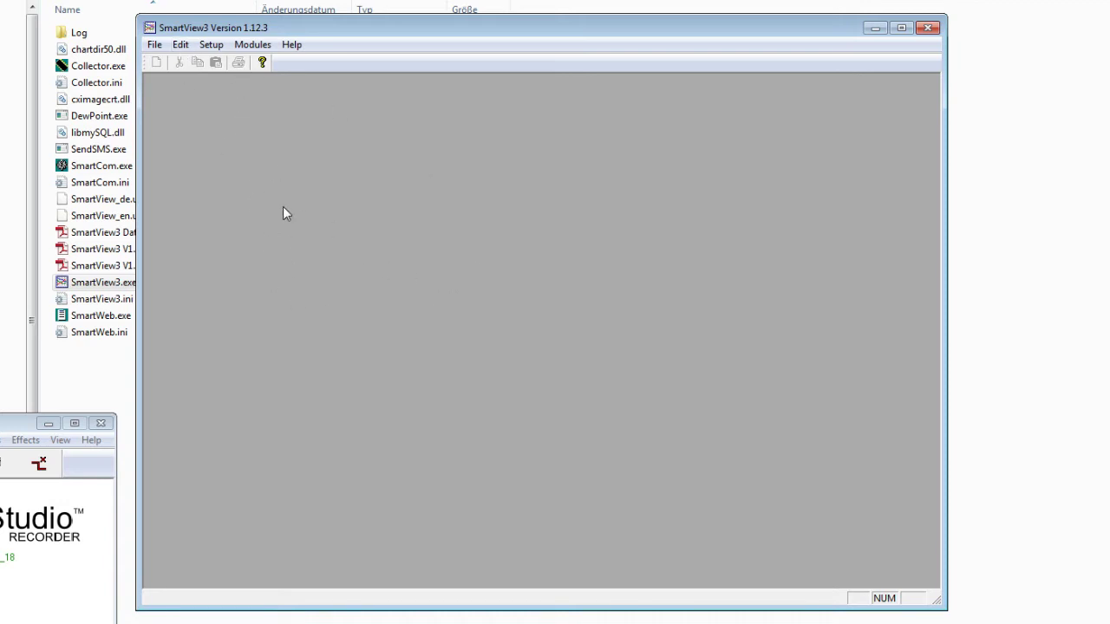
left_click(181, 47)
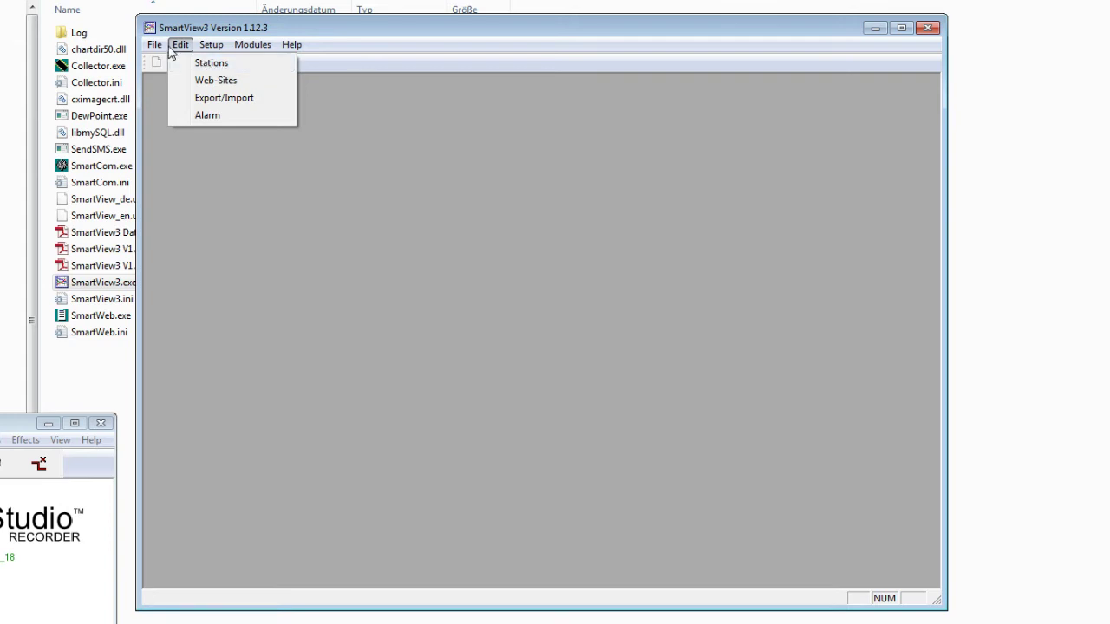
left_click(208, 64)
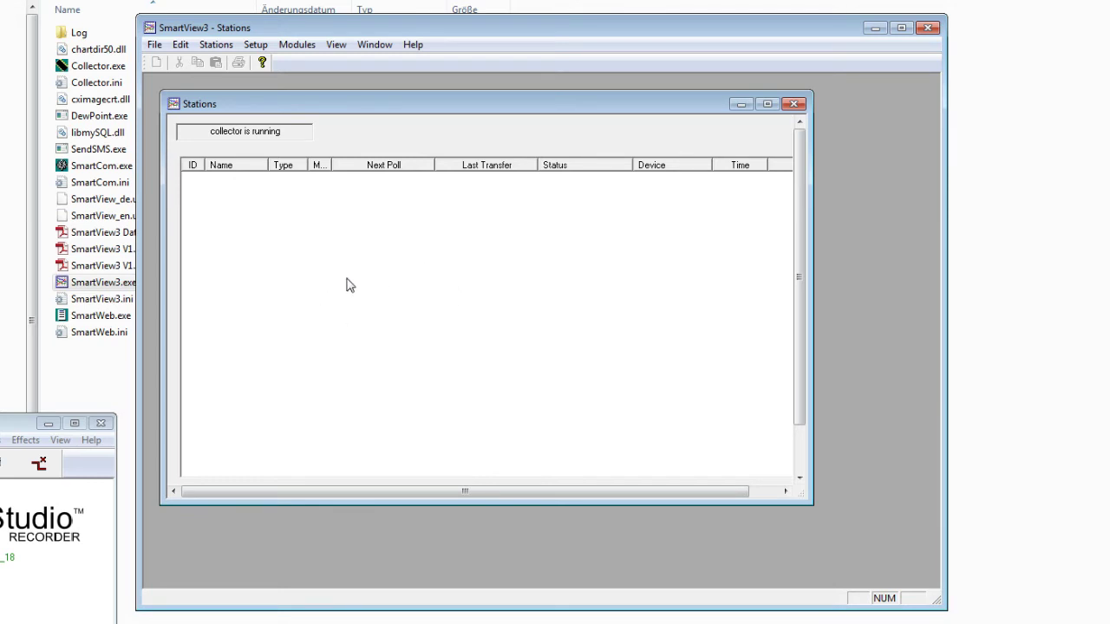
right_click(332, 251)
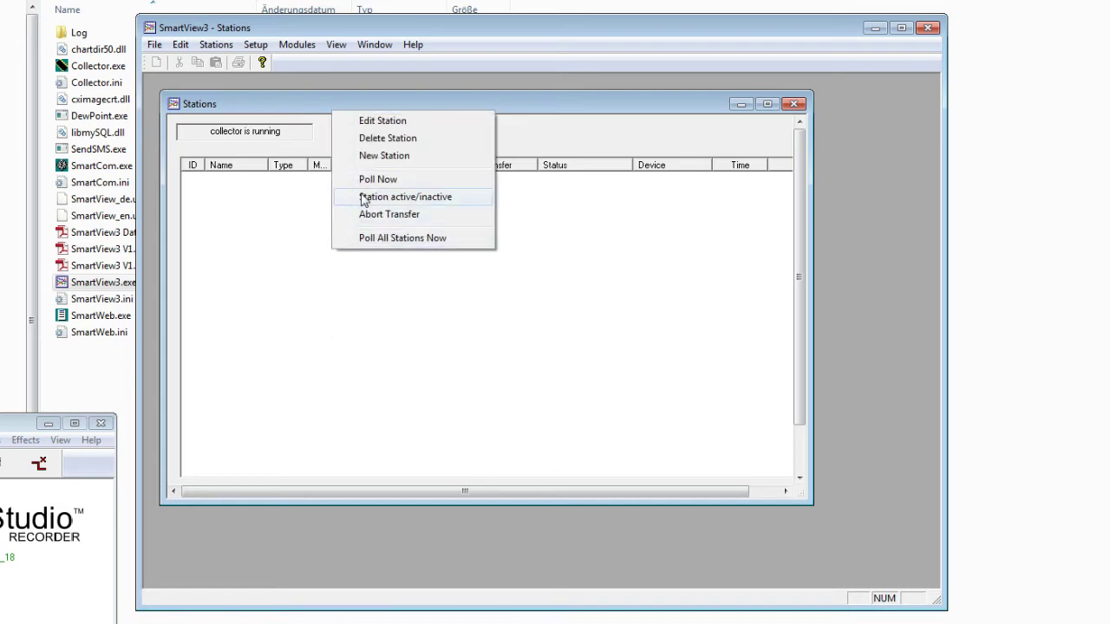
left_click(374, 156)
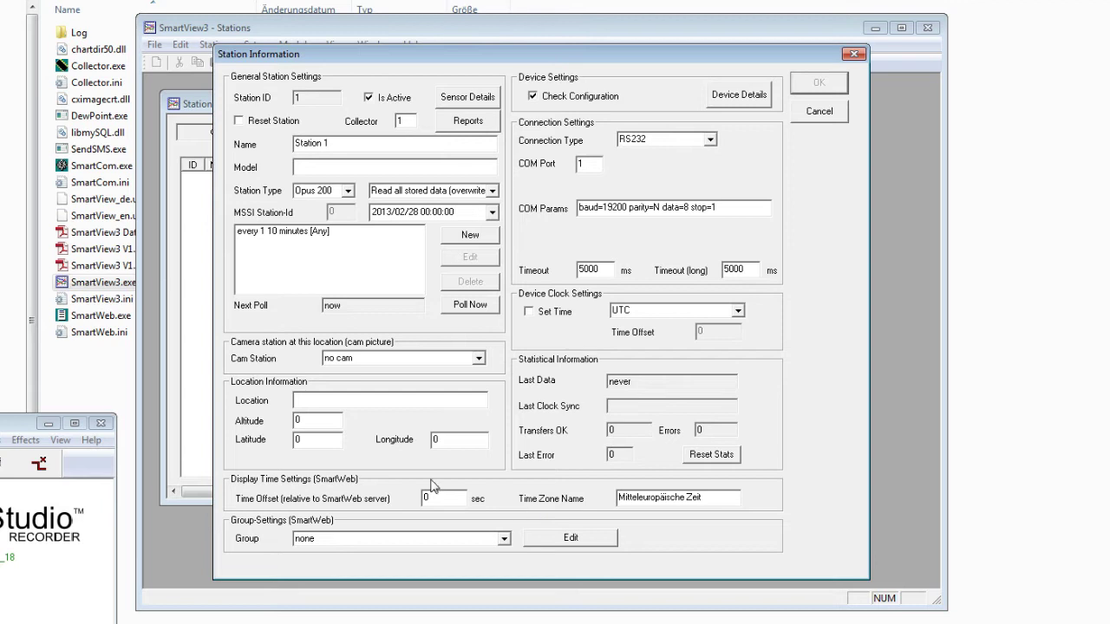
Name the new station Lufft Test and set its station type to UMB
left_click_drag(352, 144, 210, 143)
type("Lufft Test")
left_click(339, 192)
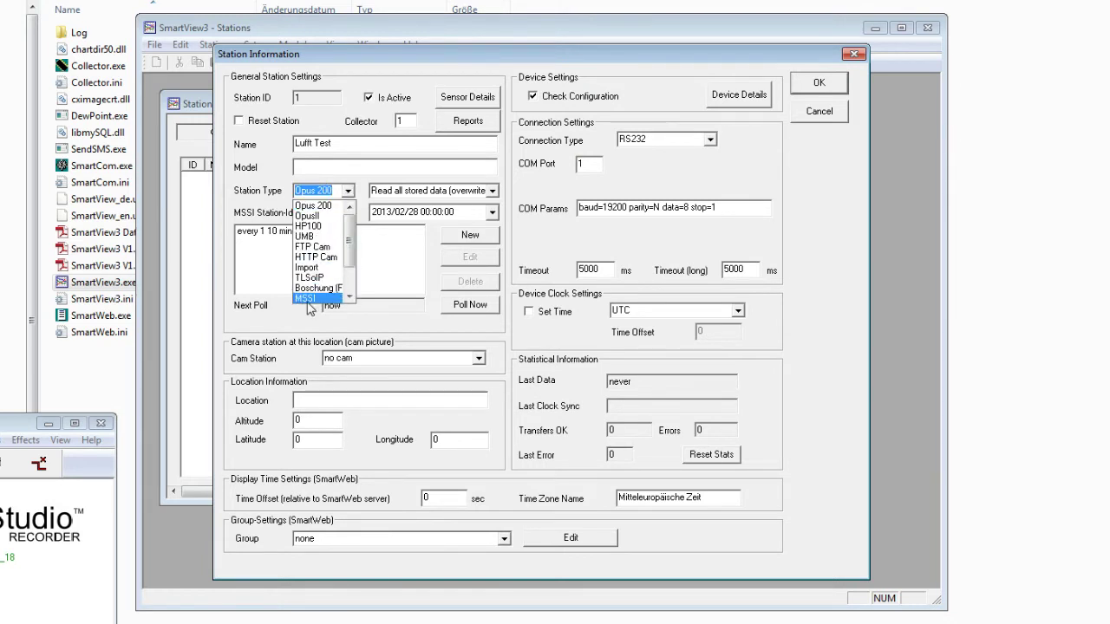
left_click(303, 236)
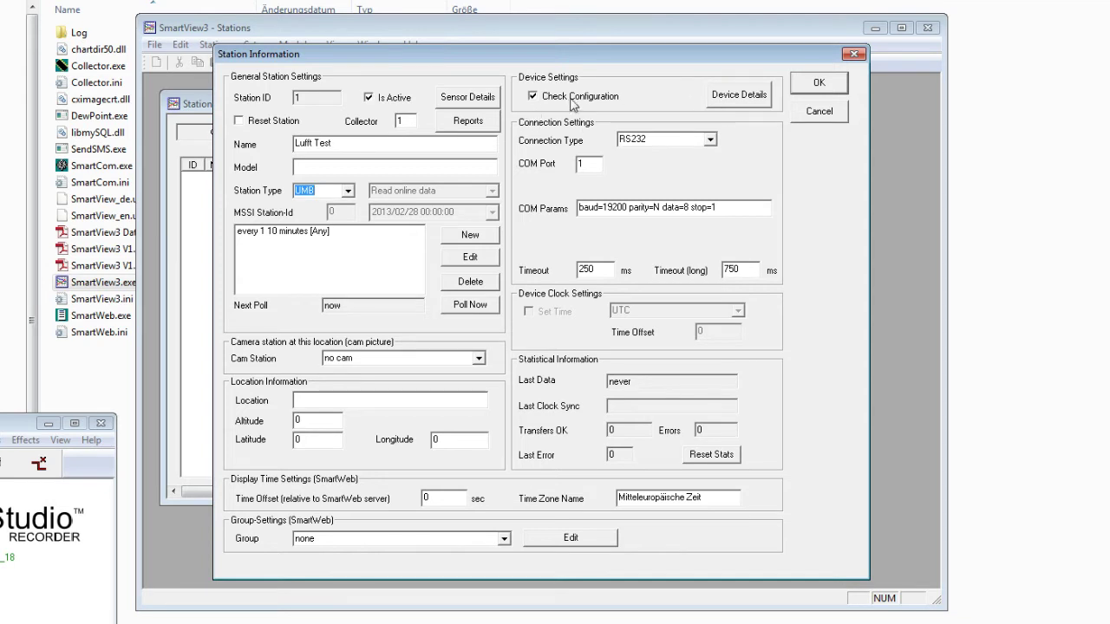
Choose RS232 as the connection type, set the timeout to 1000 ms and the long timeout to 2000 ms, and save the station
left_click(533, 96)
left_click(710, 139)
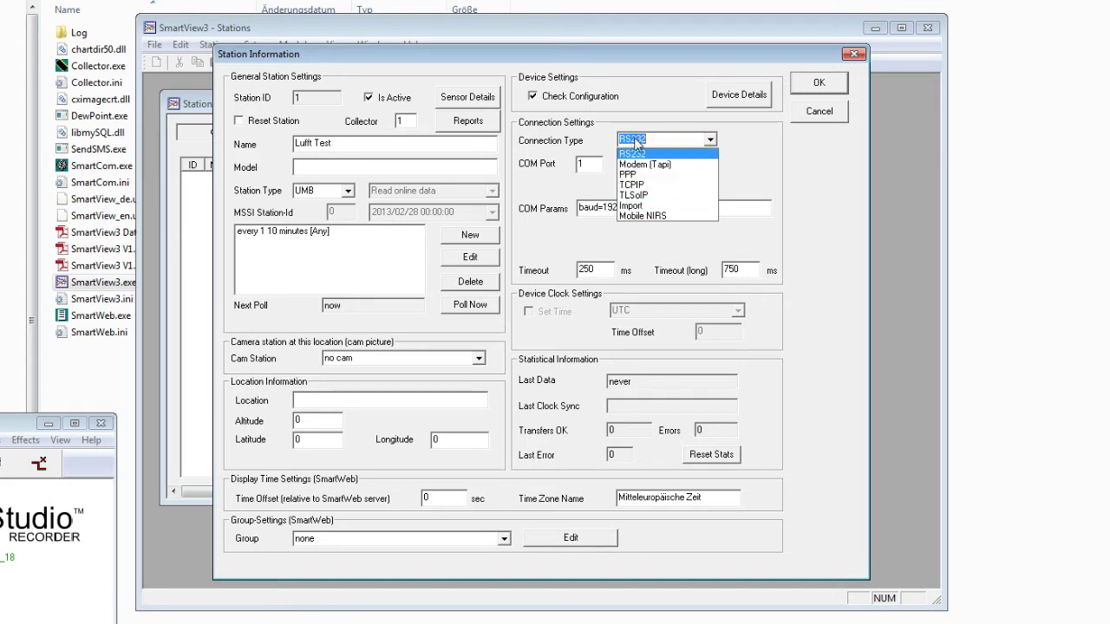
left_click(638, 155)
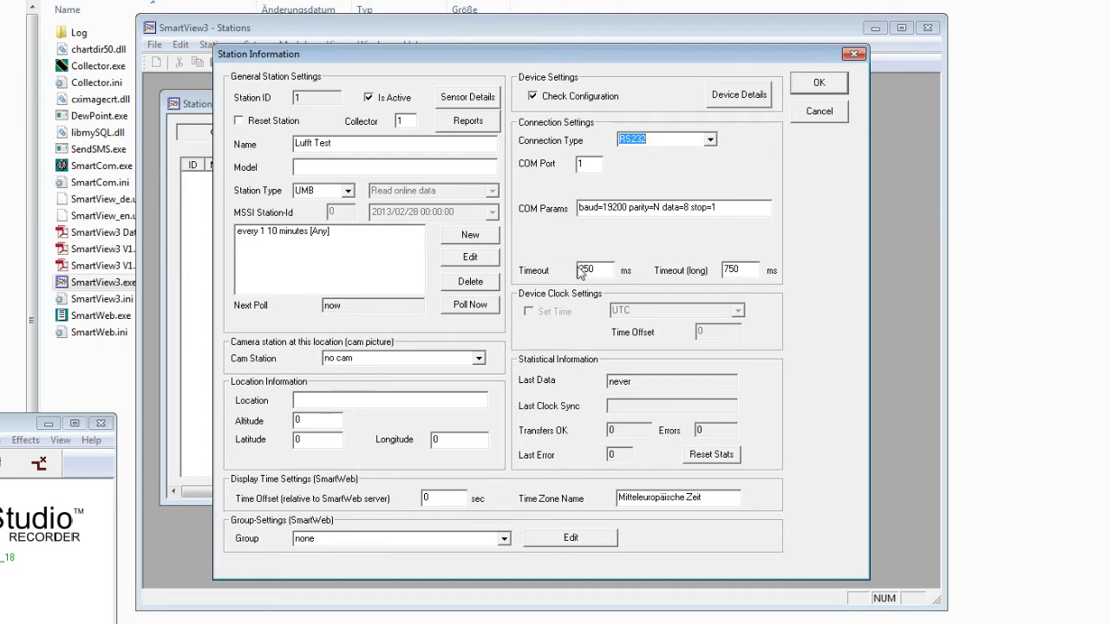
left_click_drag(605, 270, 522, 269)
type("1000")
key("Tab")
left_click(819, 82)
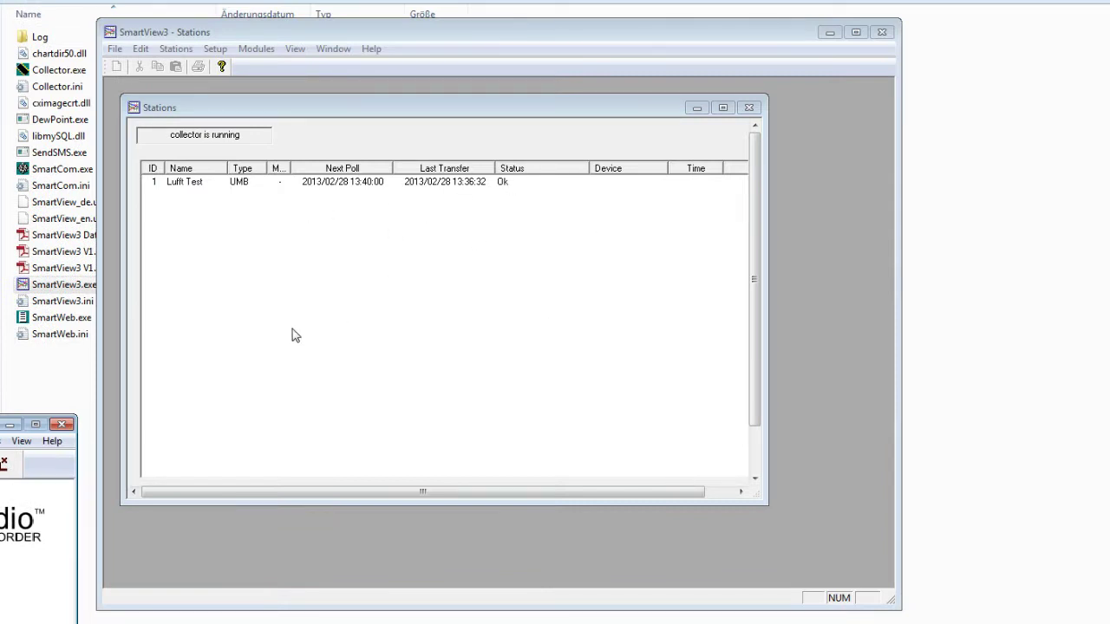
Reopen the Lufft Test station and examine the list of devices connected to it
double_click(371, 186)
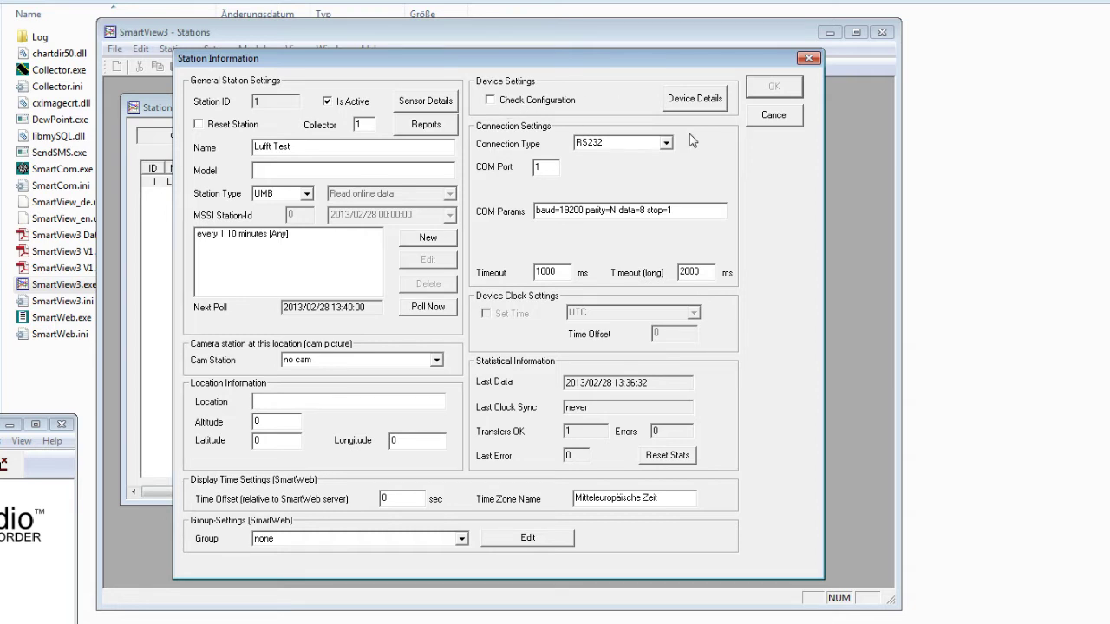
left_click(707, 99)
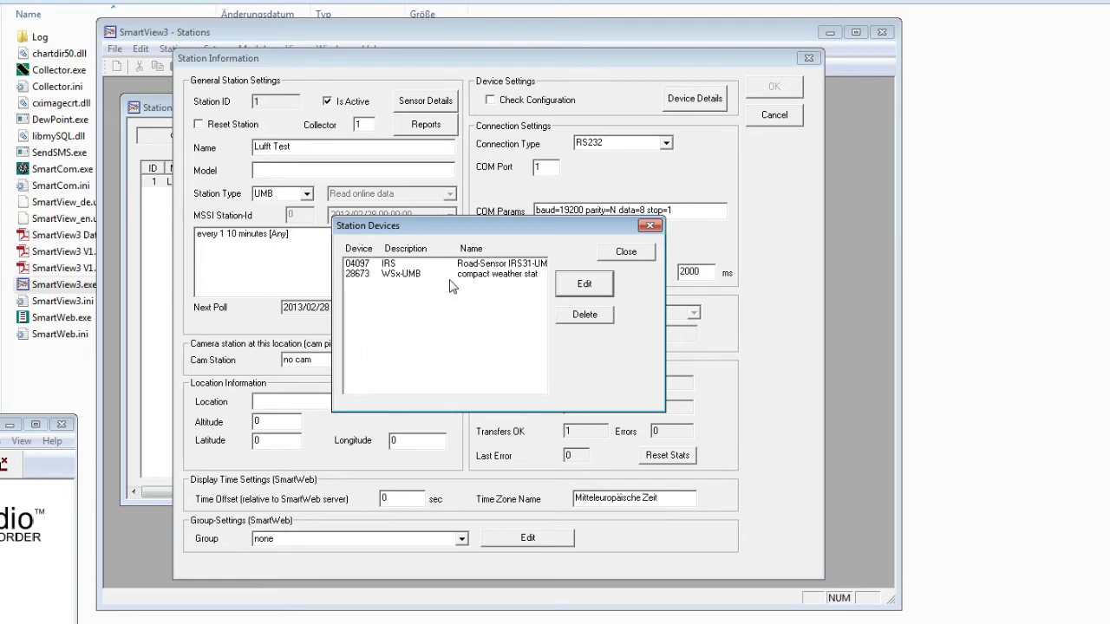
left_click(643, 251)
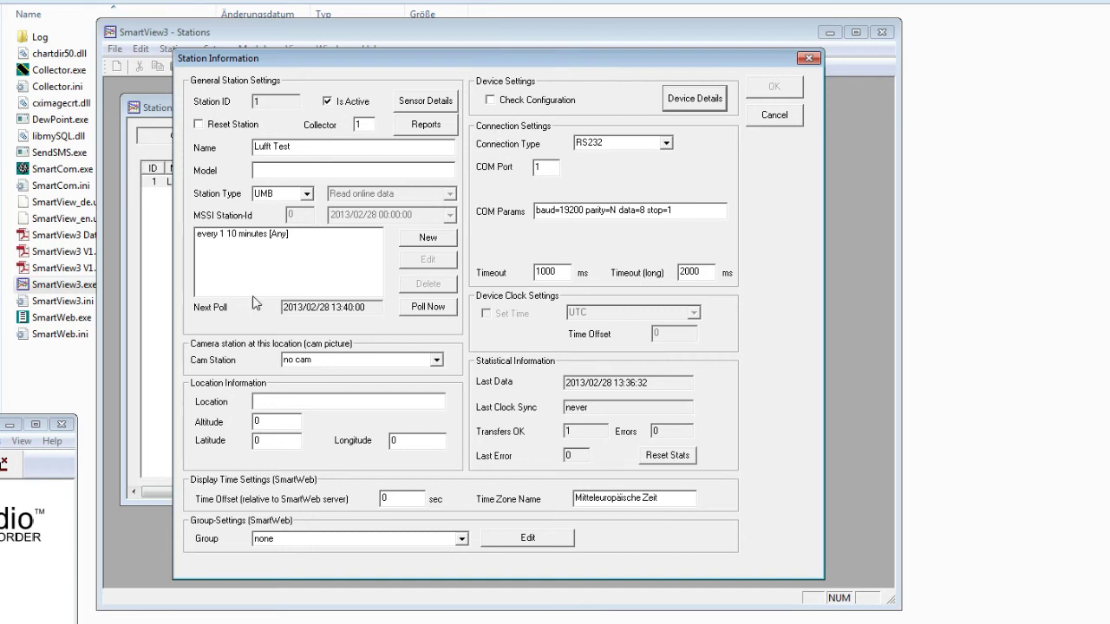
Activate the road sensor's °C channels in the station's sensor details: 101 Road Temperature, 111 Temperature 1, 121 Temperature 2 and 151 Freezing Temperature
left_click(425, 103)
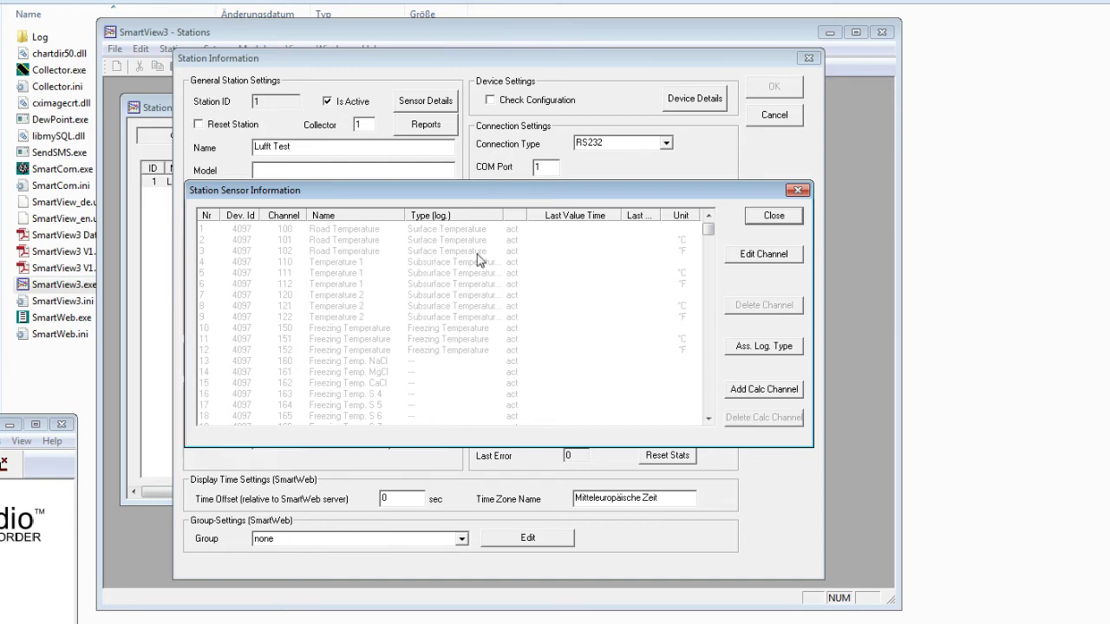
left_click(449, 242)
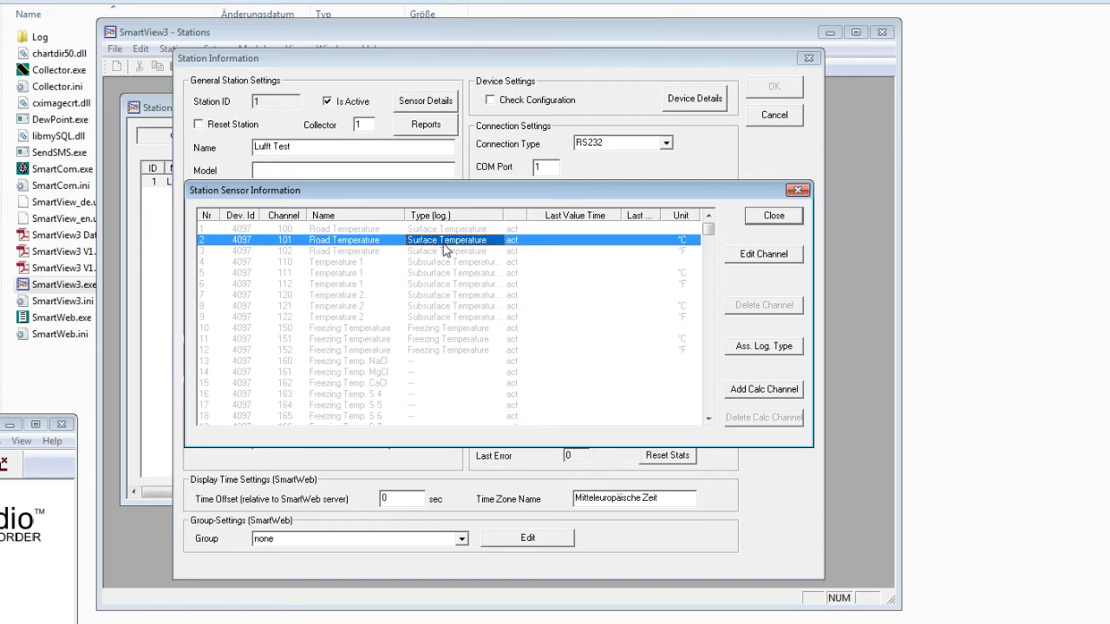
right_click(447, 247)
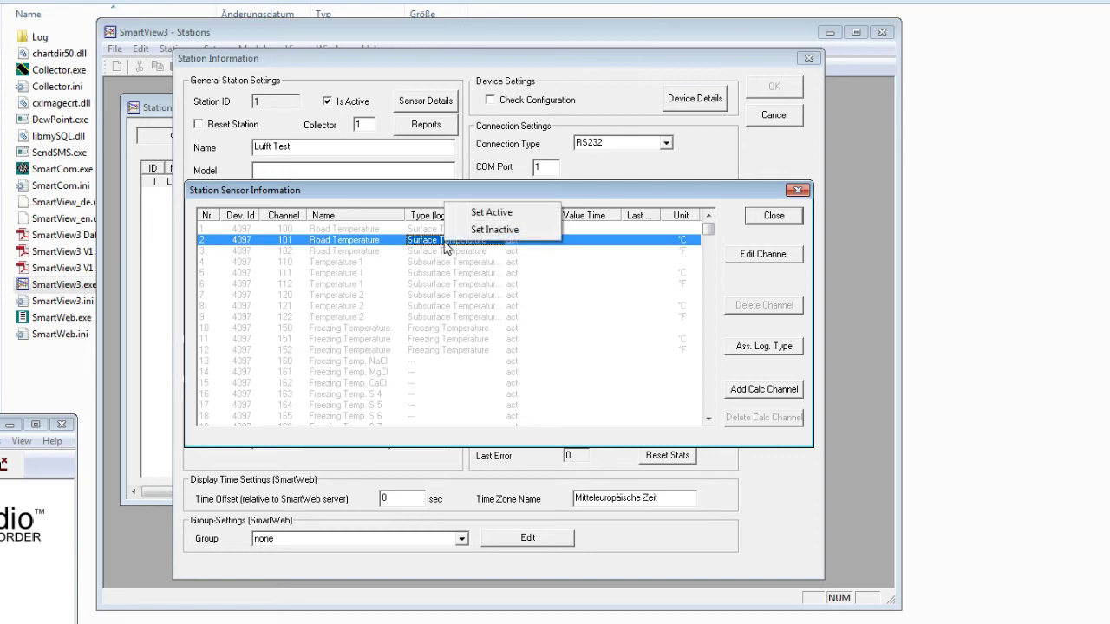
left_click(476, 215)
left_click(450, 252)
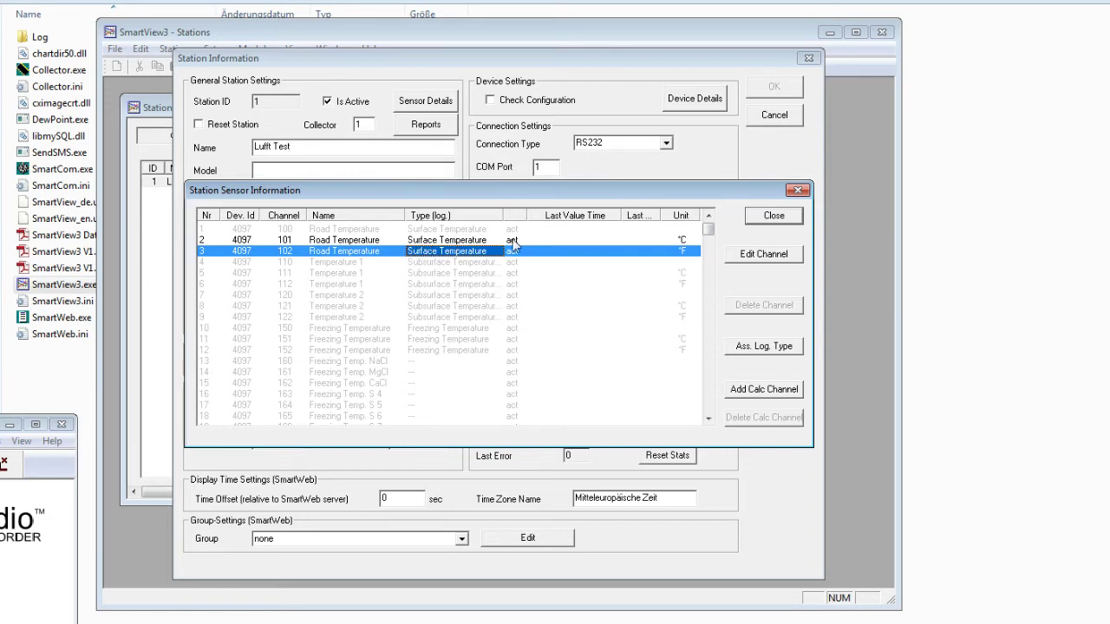
right_click(449, 283)
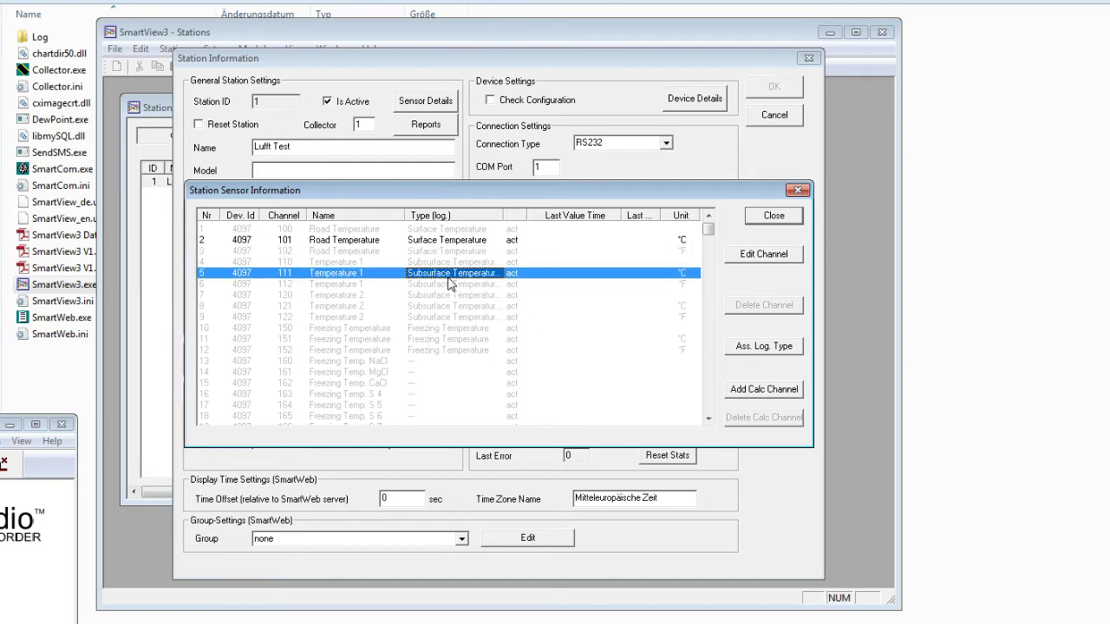
left_click(487, 266)
right_click(437, 308)
left_click(475, 279)
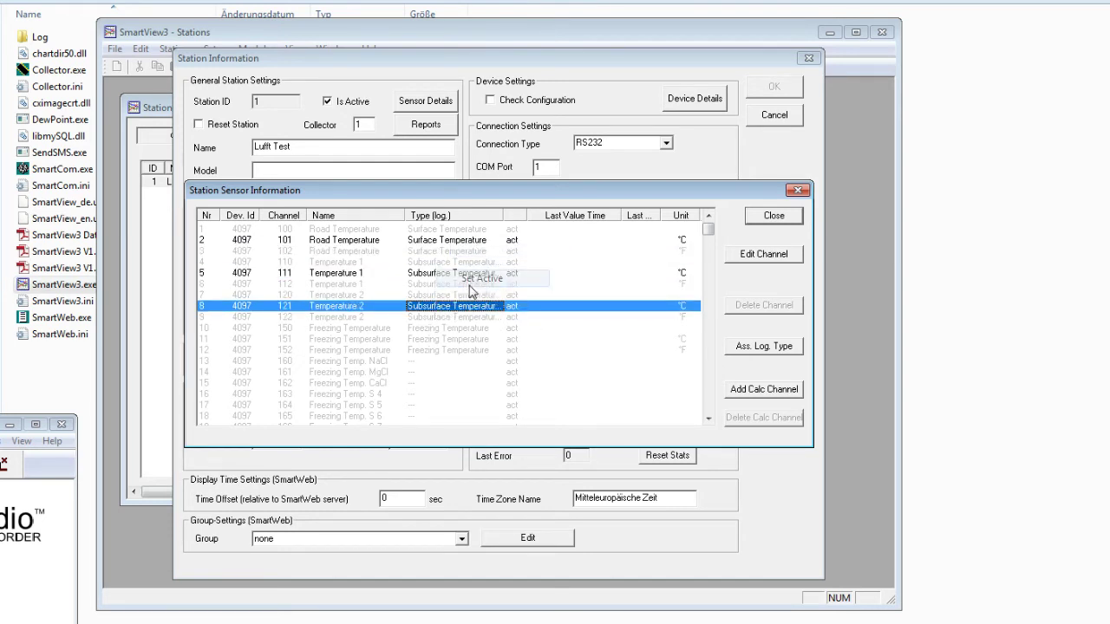
right_click(439, 340)
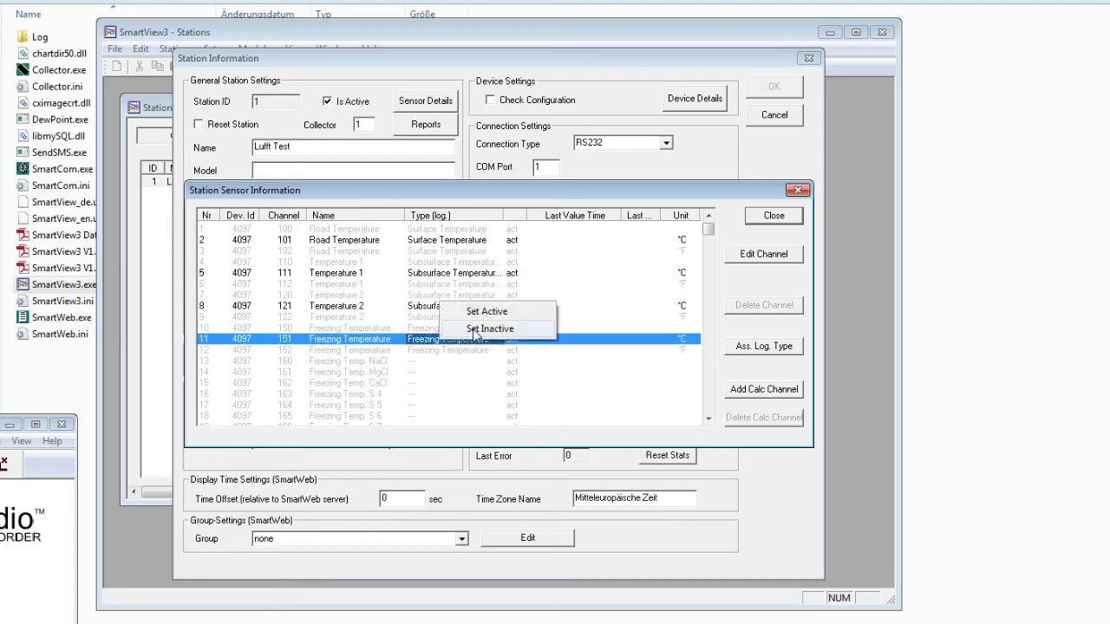
left_click(482, 311)
Activate the road sensor's Water Film Height 601 and Saline Concentration 801 channels and the weather station's wind direction channel 500
left_click(607, 405)
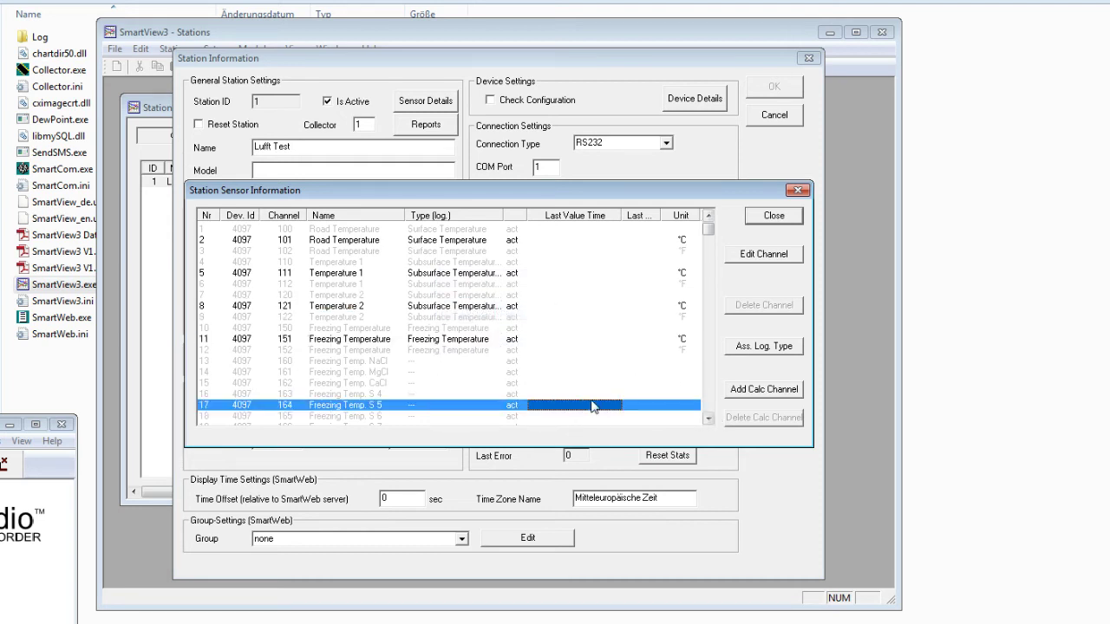
left_click(709, 421)
left_click_drag(708, 421, 708, 421)
scroll(391, 341, "down", 3)
left_click(390, 381)
left_click(365, 333)
scroll(339, 290, "up", 15)
left_click(335, 310)
right_click(367, 405)
right_click(323, 323)
right_click(363, 330)
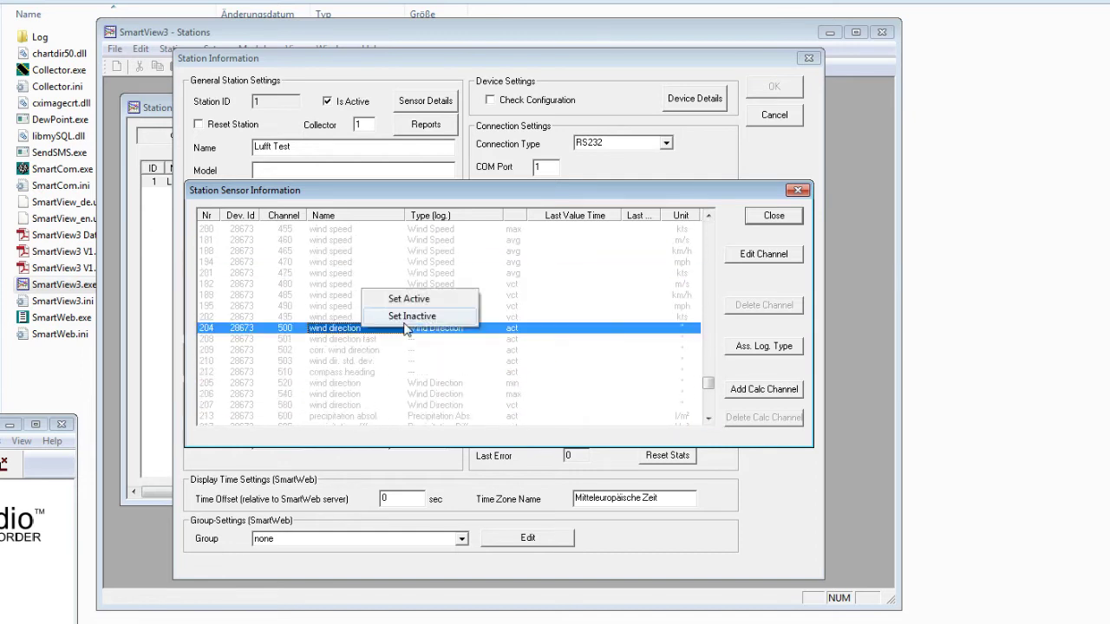
Activate the weather station's precipitation channels 605, 700 and 800, and close the sensor details
left_click(322, 361)
scroll(351, 334, "down", 4)
left_click(347, 372)
right_click(381, 371)
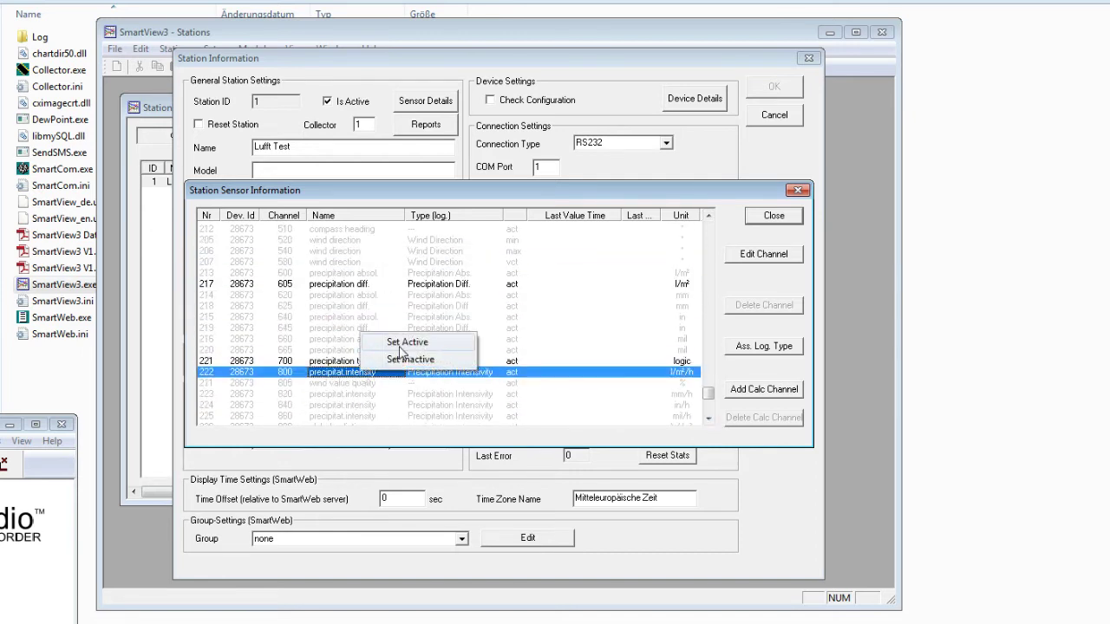
left_click(431, 345)
left_click(760, 222)
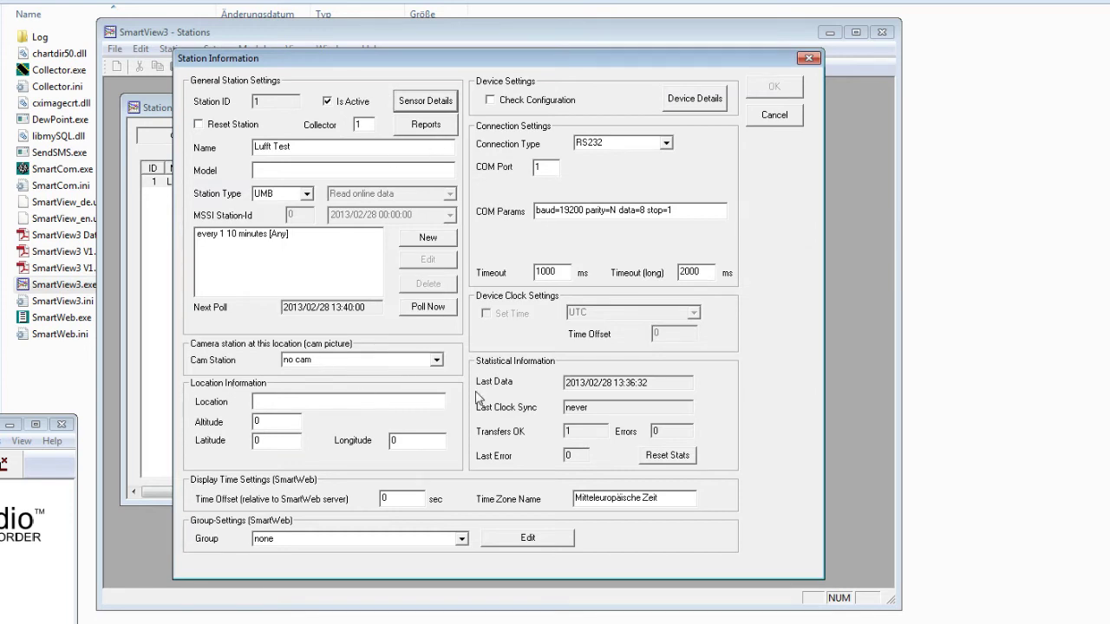
Request an immediate poll of the Lufft Test station and save its settings
left_click(423, 308)
left_click(782, 93)
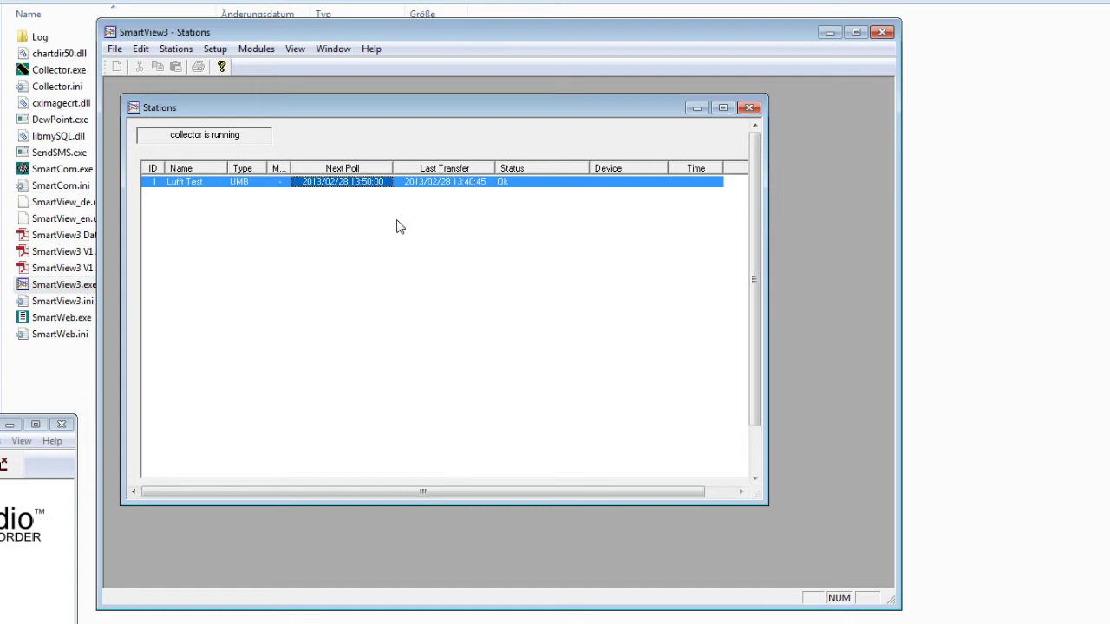
Examine the last values of the active channels in the Lufft Test station's sensor details, then leave the station without changes
double_click(344, 183)
left_click(423, 101)
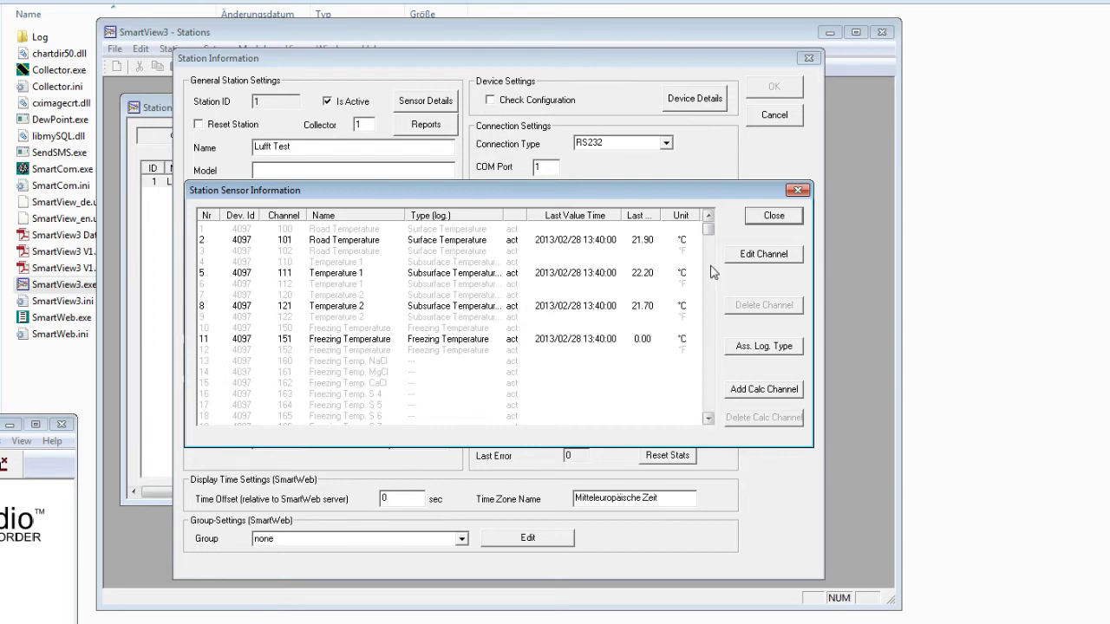
left_click(708, 418)
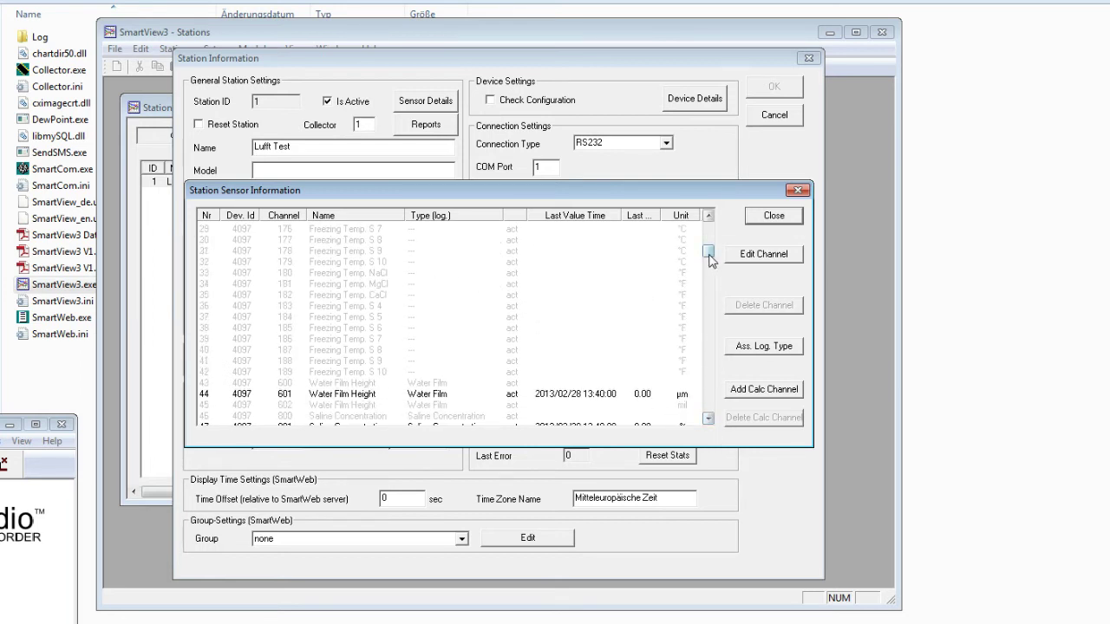
left_click(708, 286)
left_click_drag(708, 286, 710, 385)
left_click(773, 217)
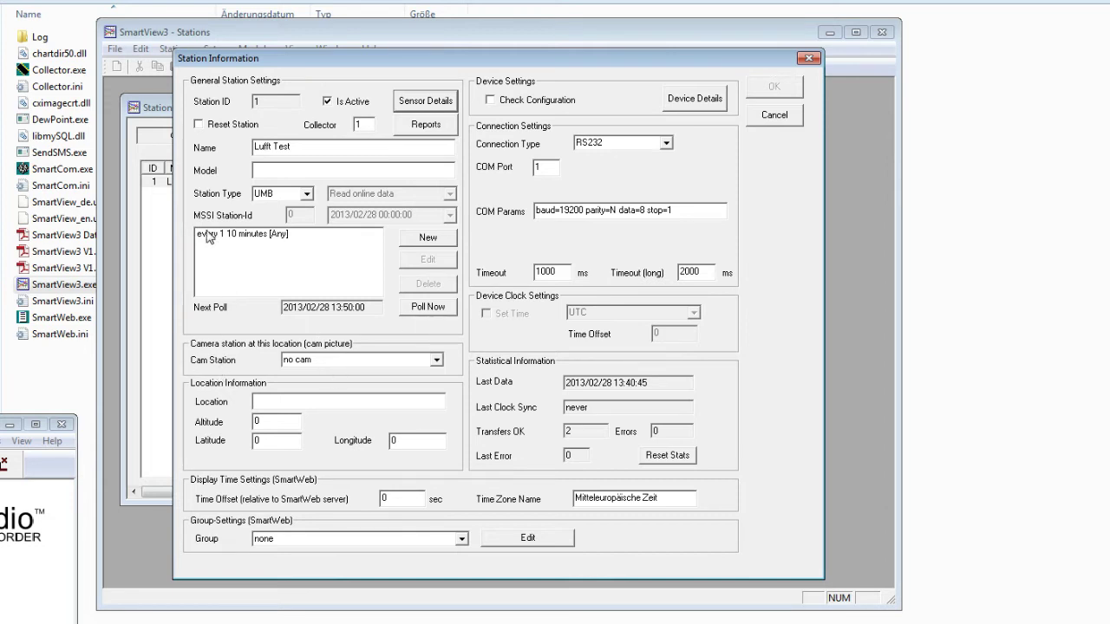
left_click(774, 116)
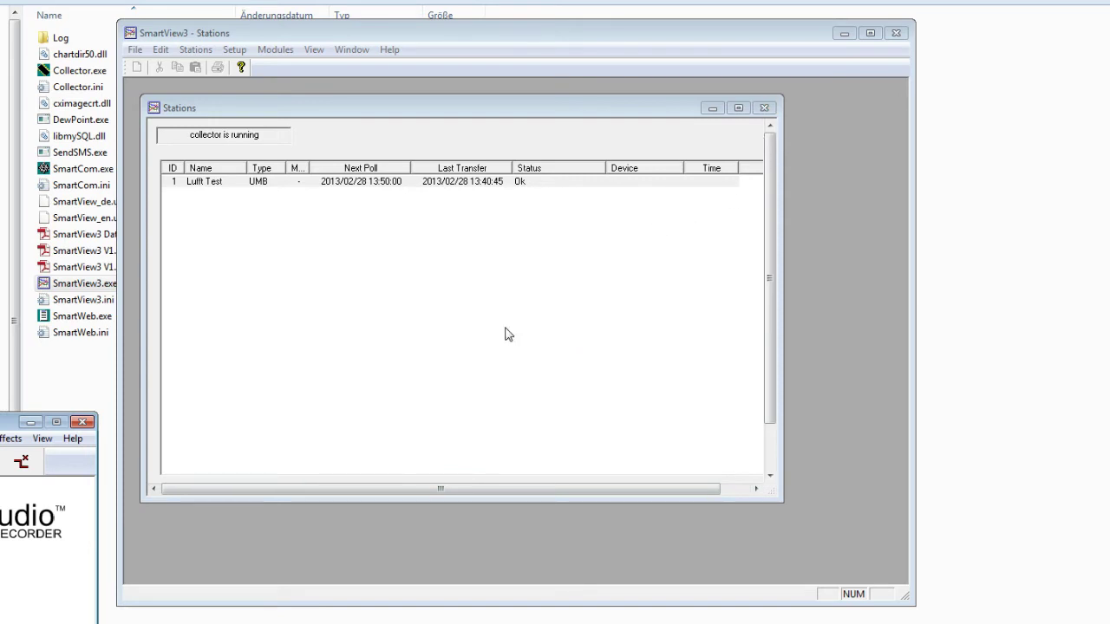
Close the stations list, open the web sites overview and start a new site
left_click(764, 108)
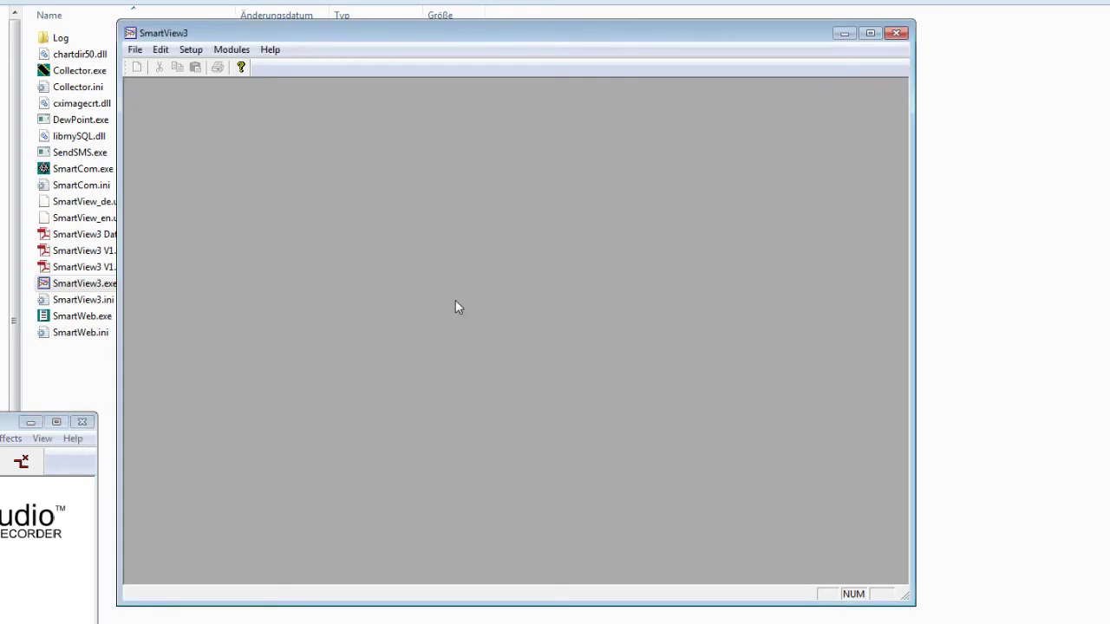
left_click(161, 50)
left_click(193, 85)
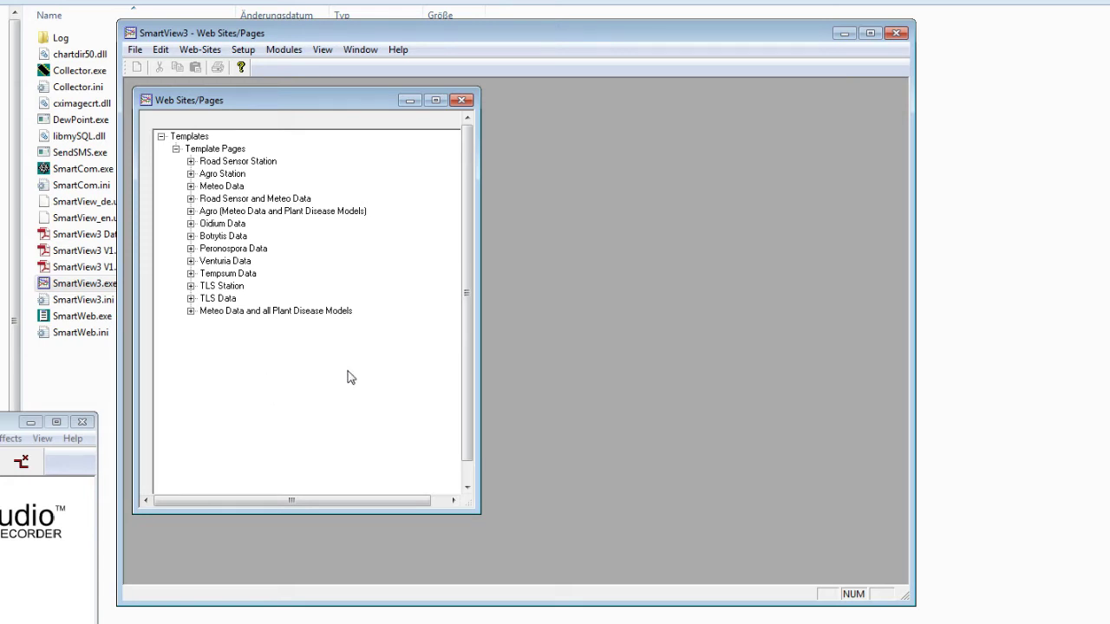
right_click(277, 378)
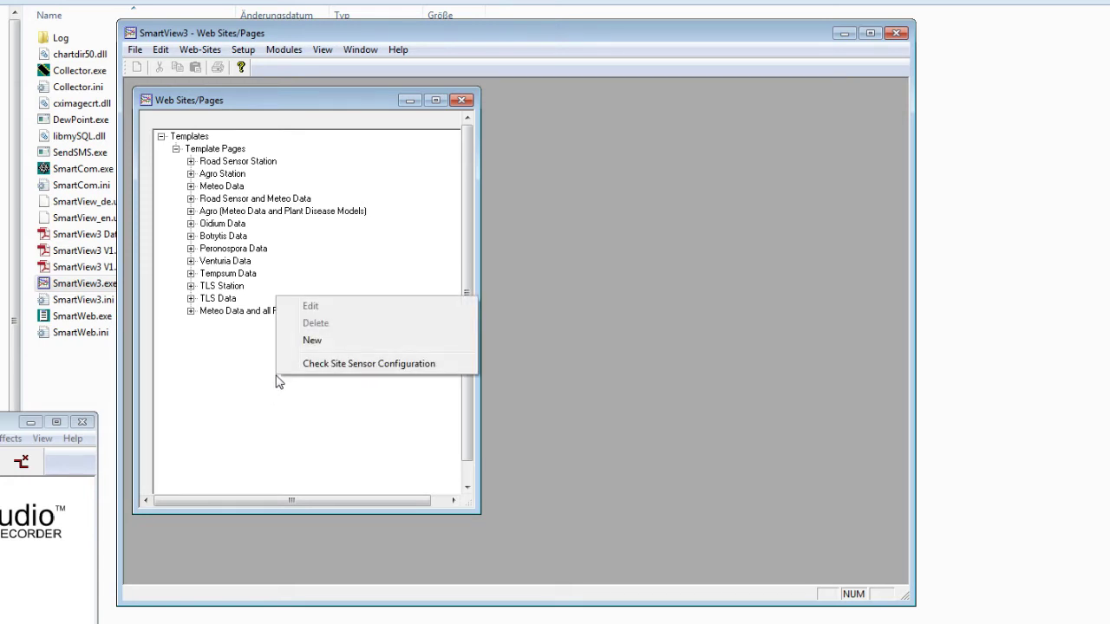
left_click(312, 339)
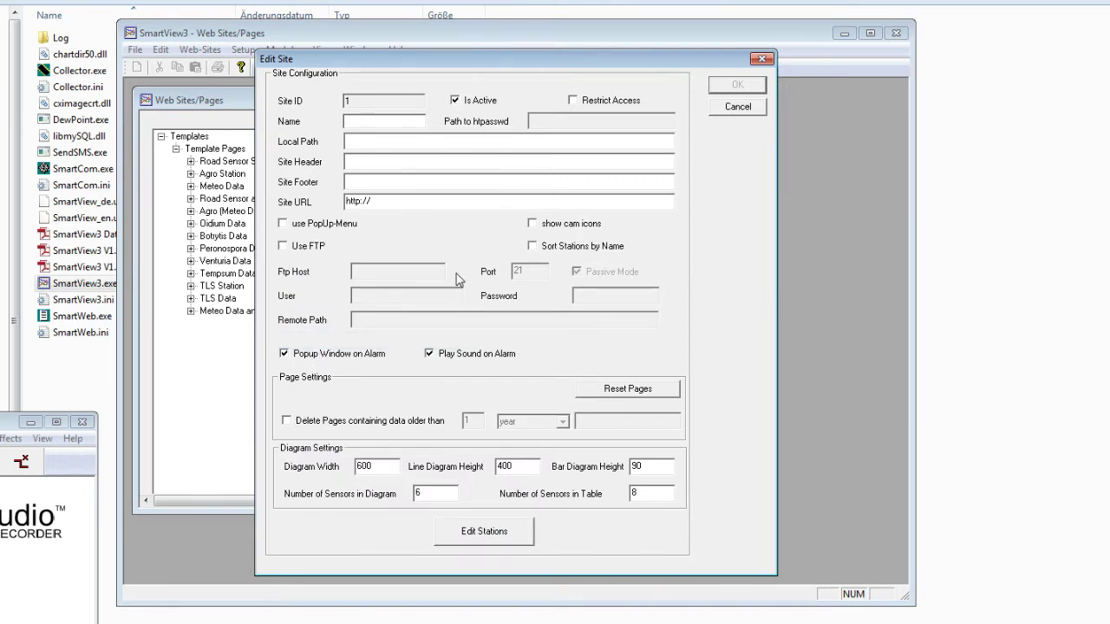
Name the new web site Lufft Test
left_click(364, 123)
type("G")
type("ufft Test")
Switch to the Smartview3 program folder in Explorer, create a new folder named WEB there and open it
left_click(31, 422)
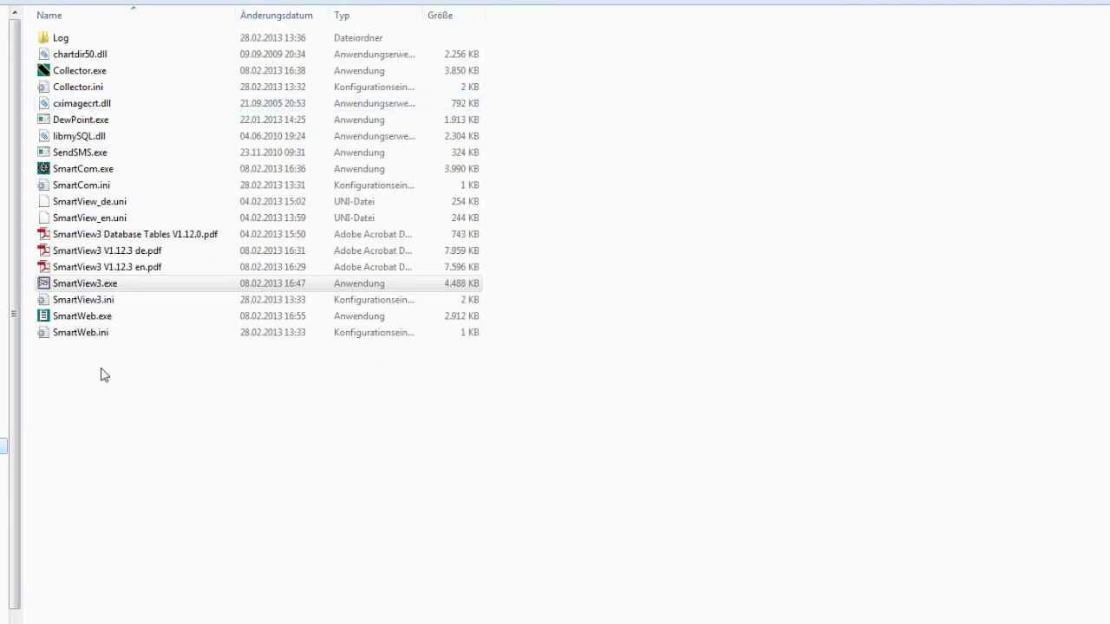
right_click(144, 449)
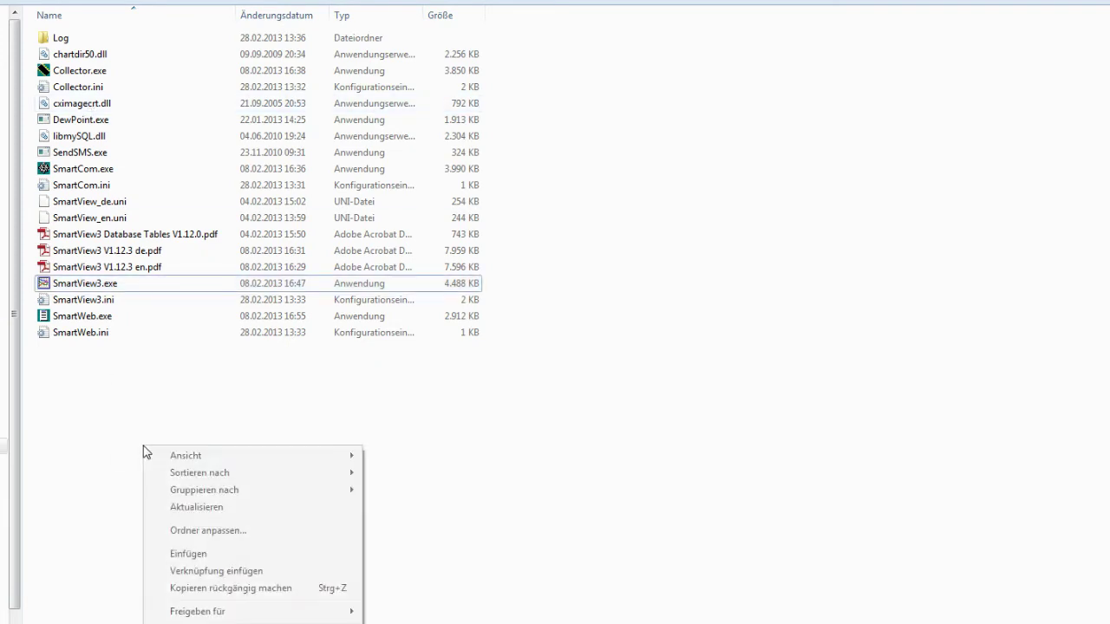
mouse_move(260, 621)
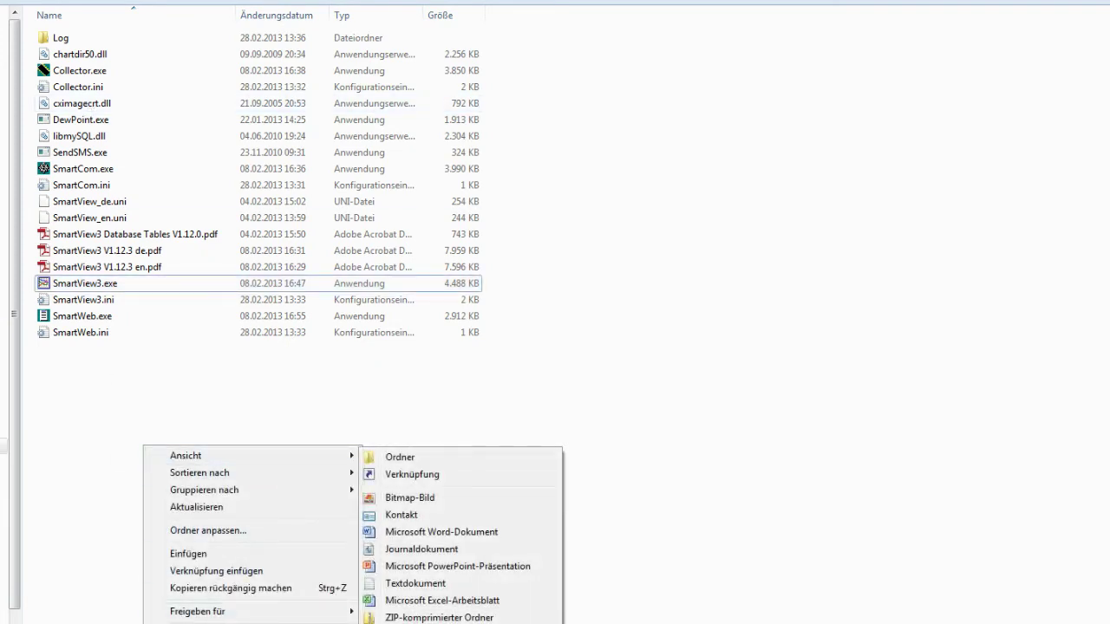
left_click(395, 457)
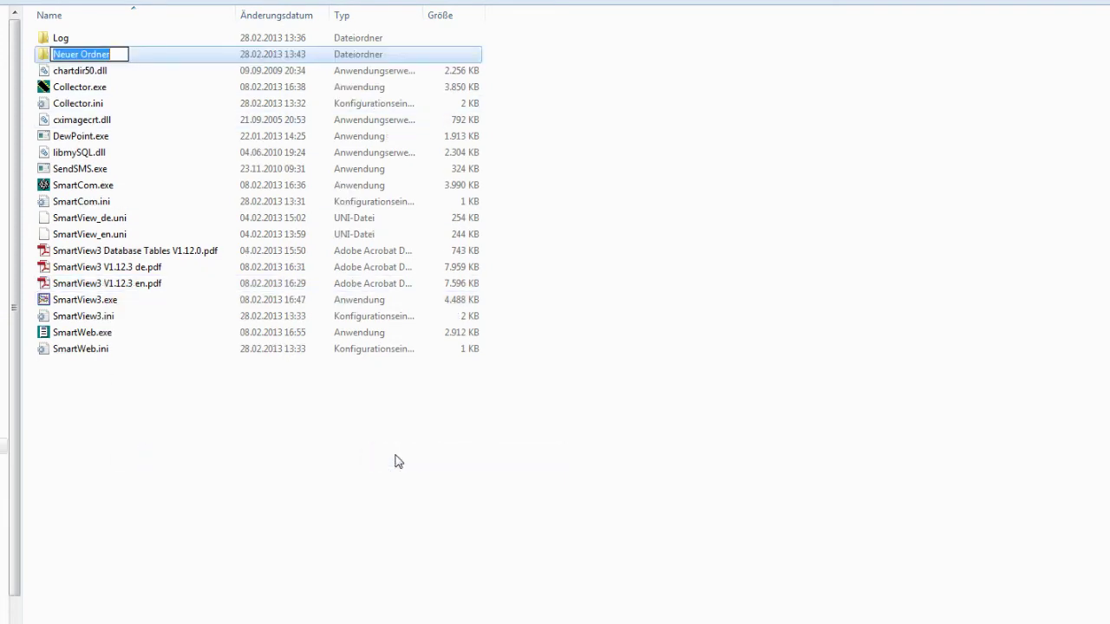
type("WEB")
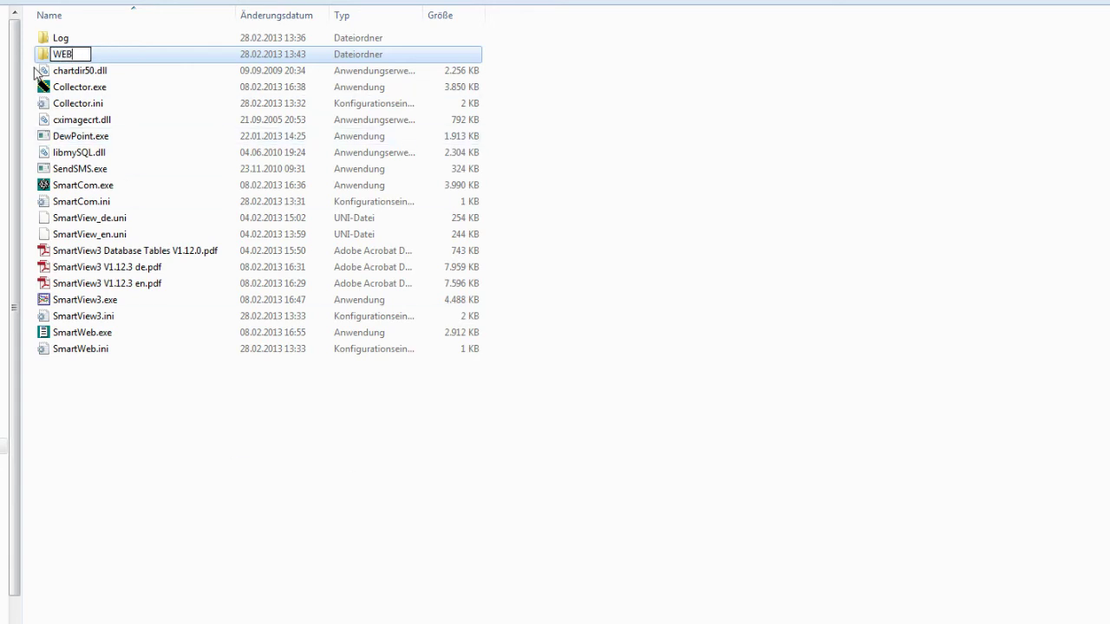
key("Return")
double_click(45, 59)
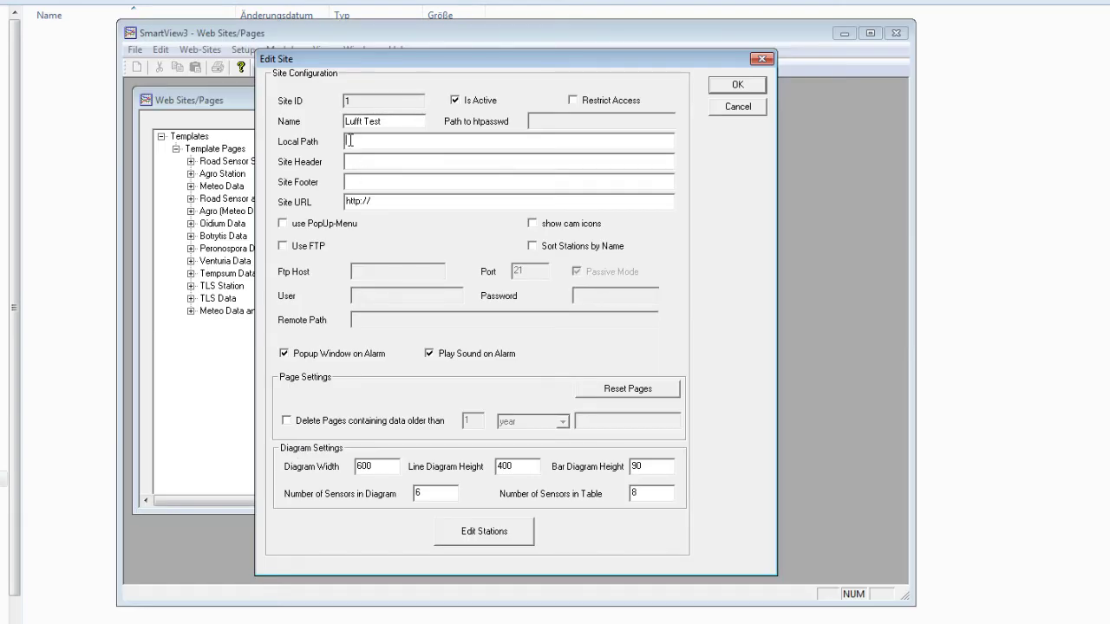
Set the new site's local path to C:\Smartview3\WEB and its header to Lufft Test Station
right_click(350, 140)
left_click(395, 208)
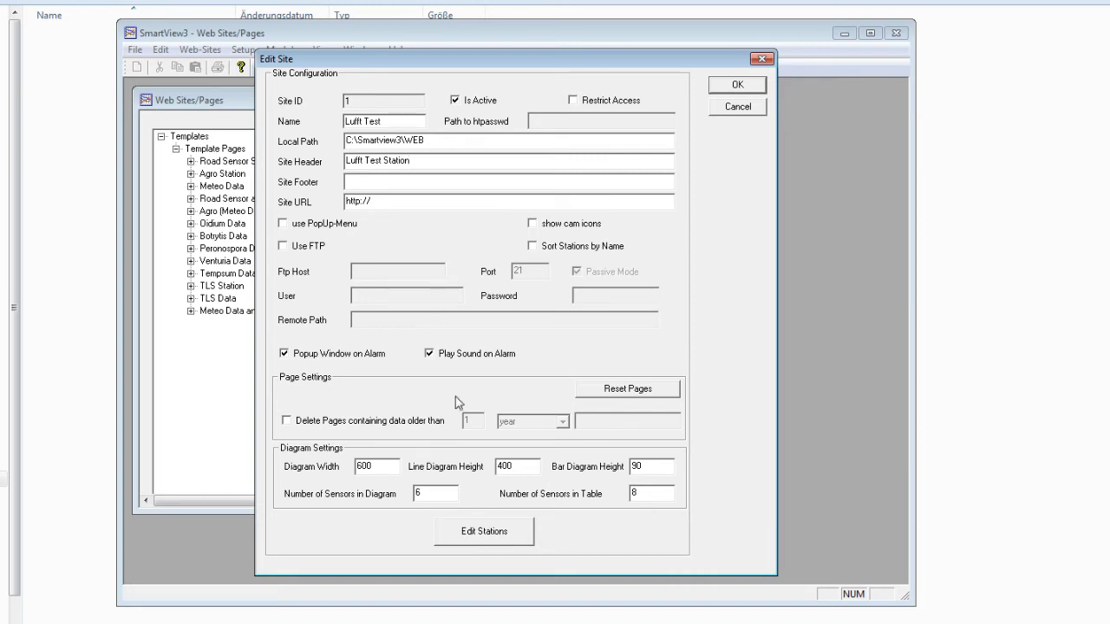
Add the Lufft Test station to the site using the Road Sensor Station [Station Information] page template
left_click(492, 538)
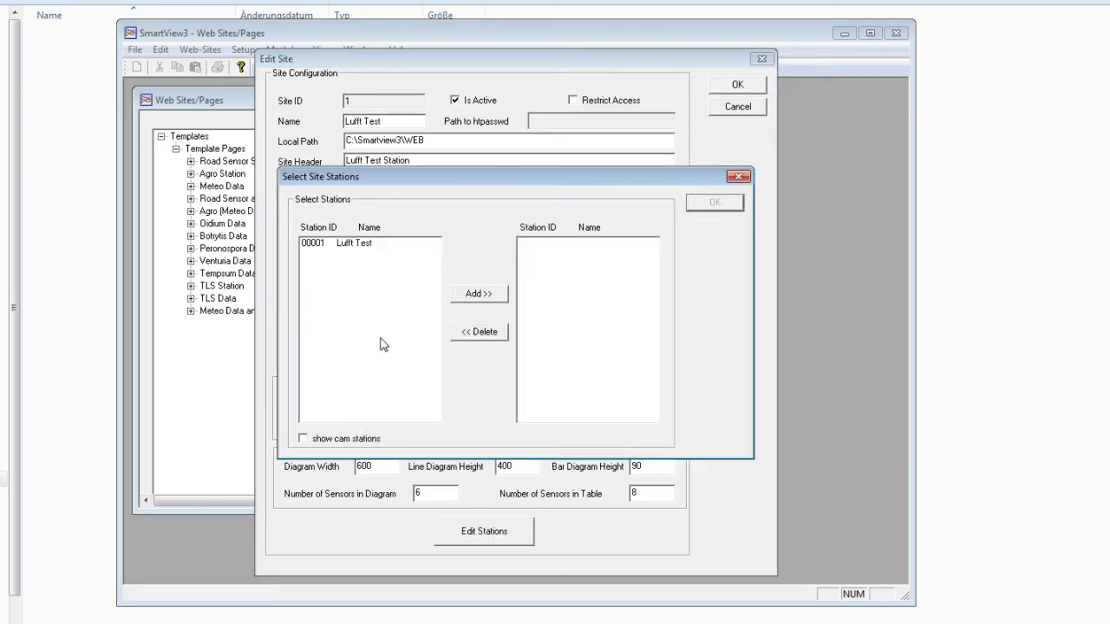
left_click(345, 247)
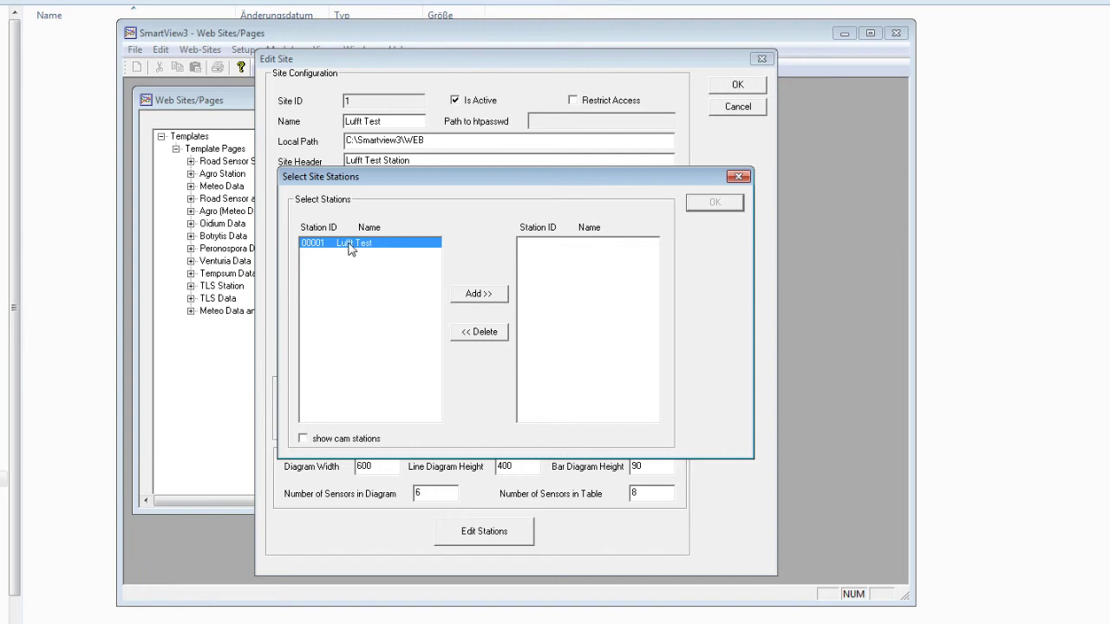
left_click(474, 293)
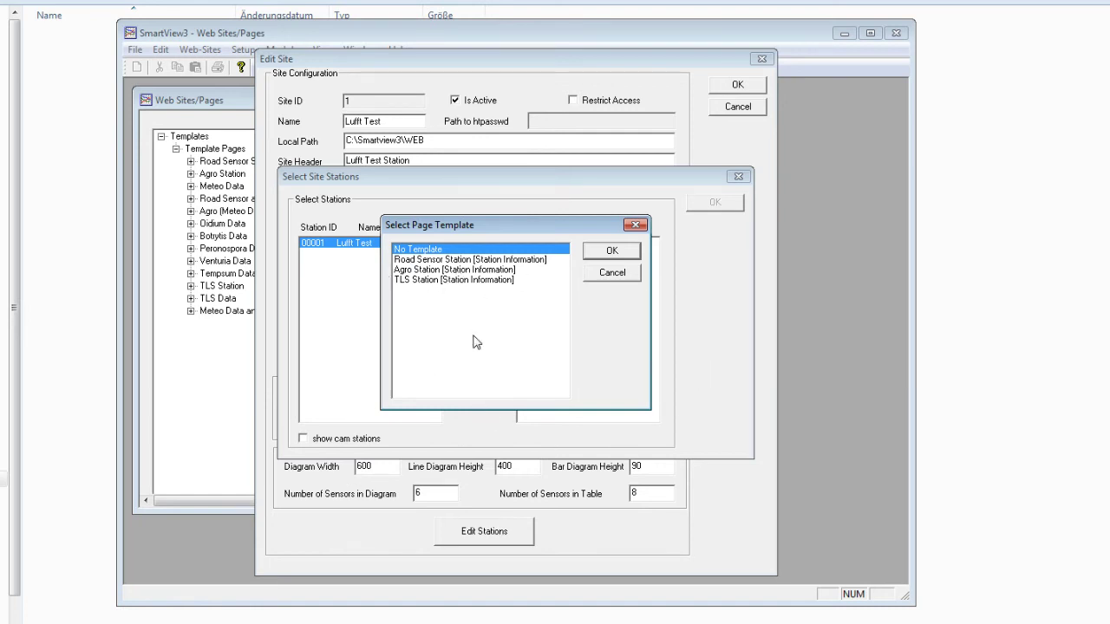
left_click(424, 261)
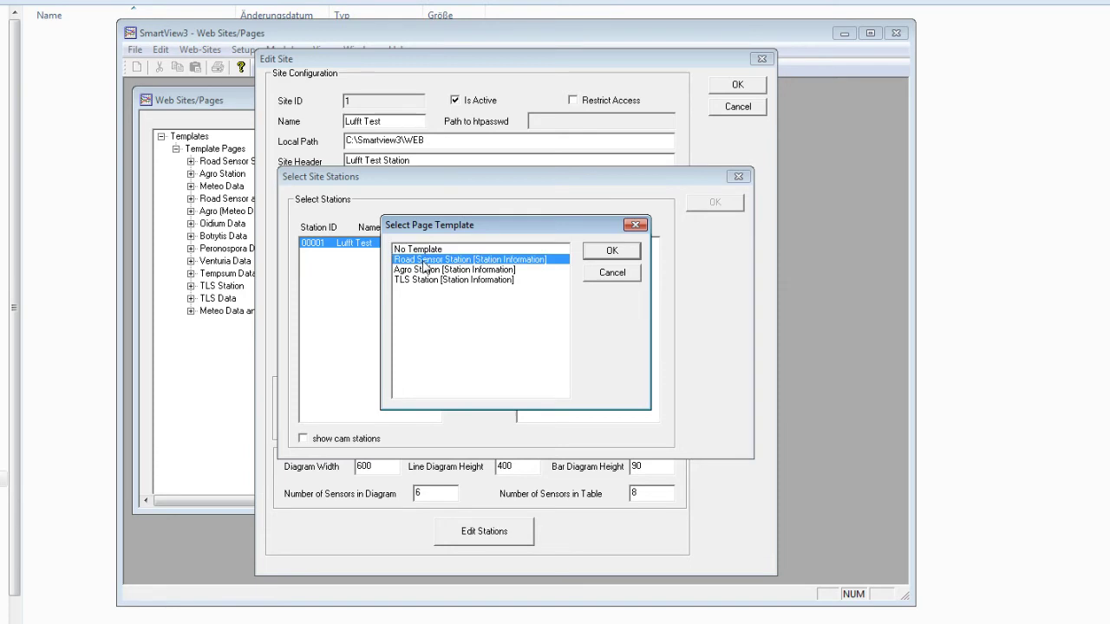
left_click(609, 253)
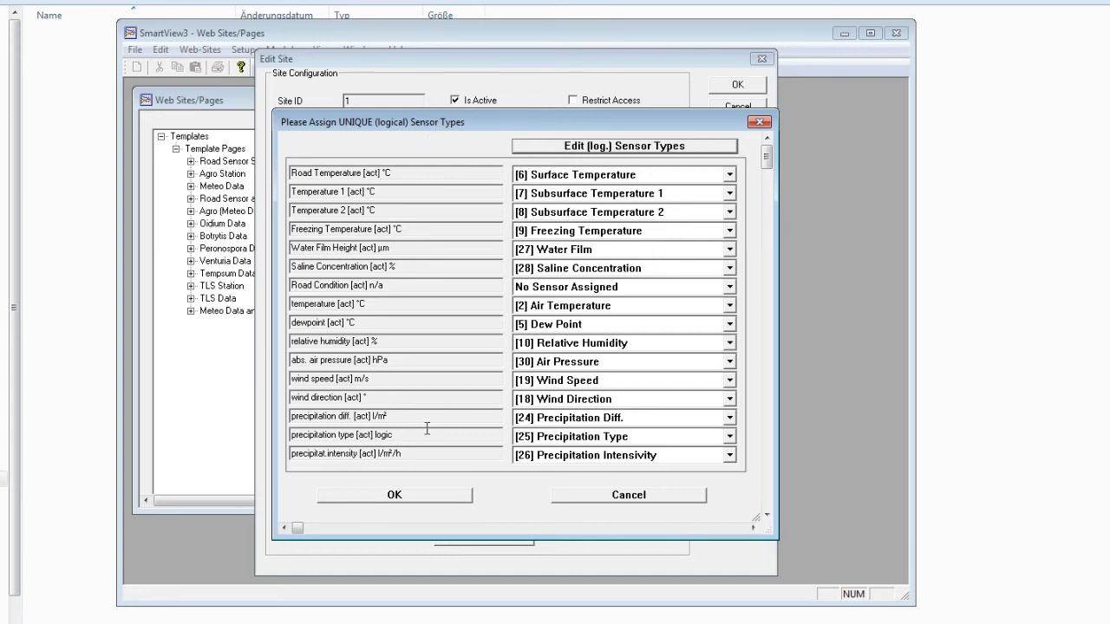
Review and accept the proposed logical sensor types and the sensor assigned to each display element of the station page
mouse_move(766, 157)
left_mouse_down()
mouse_move(766, 387)
mouse_move(767, 148)
left_mouse_up()
left_click(386, 495)
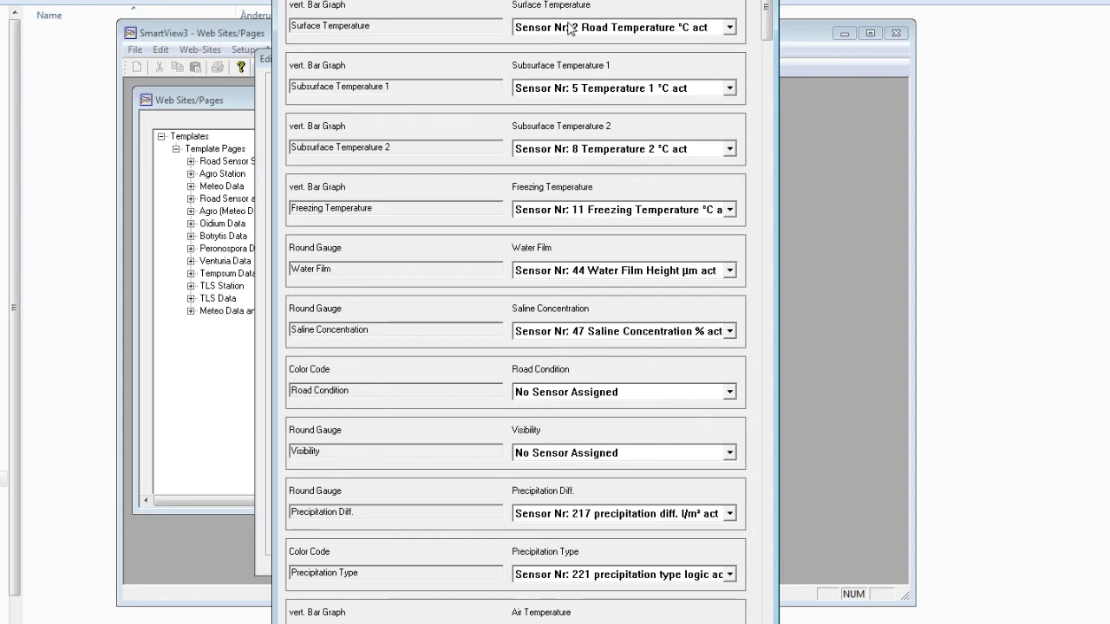
scroll(554, 182, "down", 5)
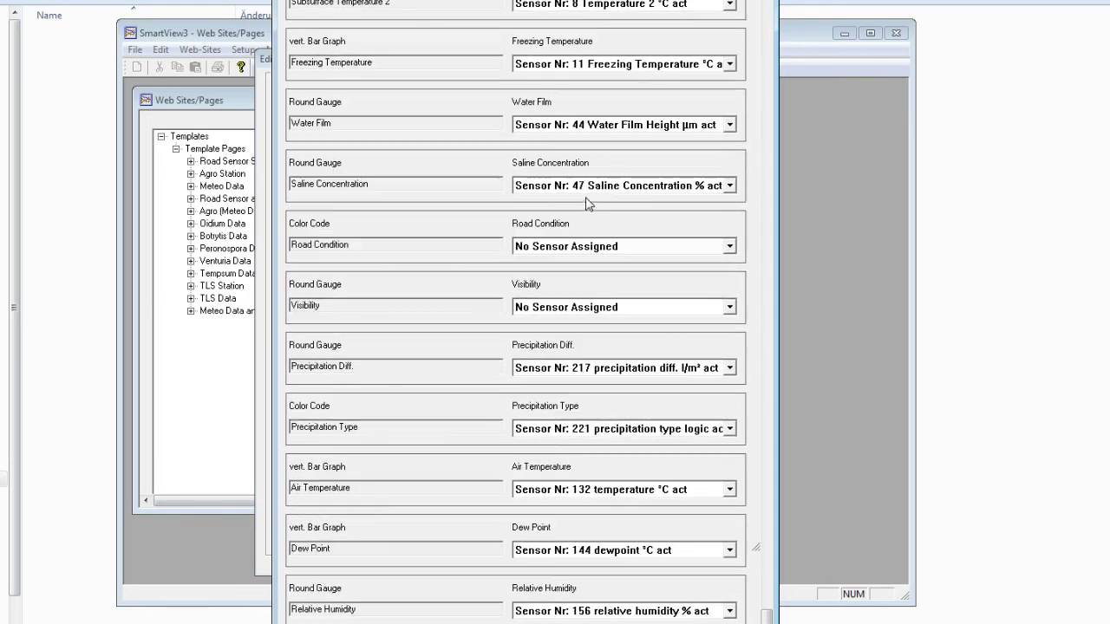
scroll(587, 204, "up", 5)
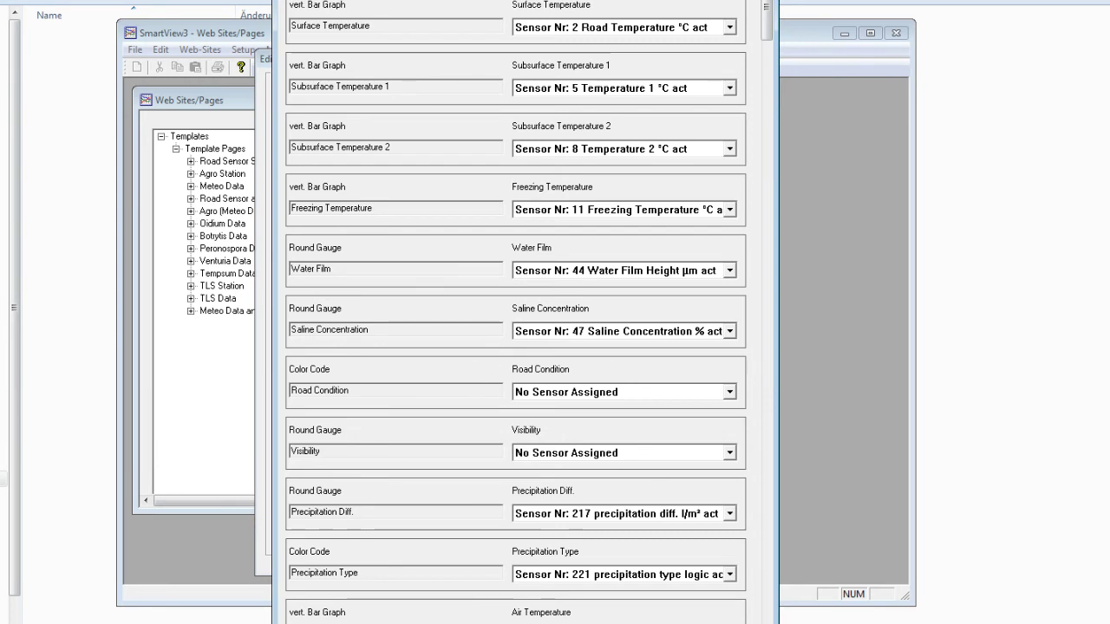
key("Return")
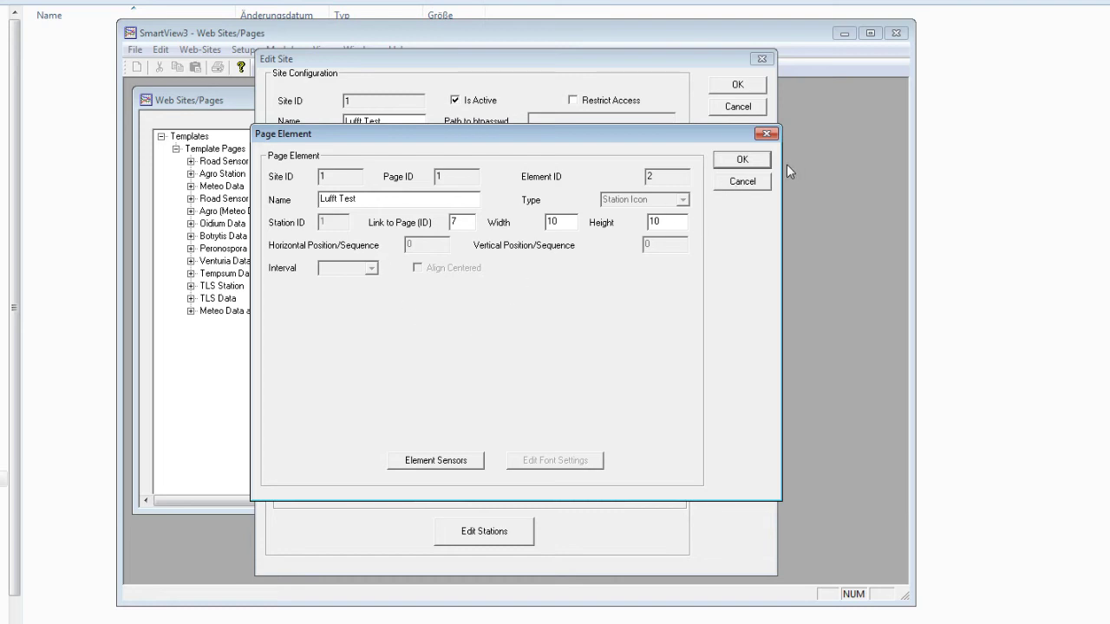
Accept the Lufft Test station icon element and the site's station selection, and save the web site
left_click(742, 159)
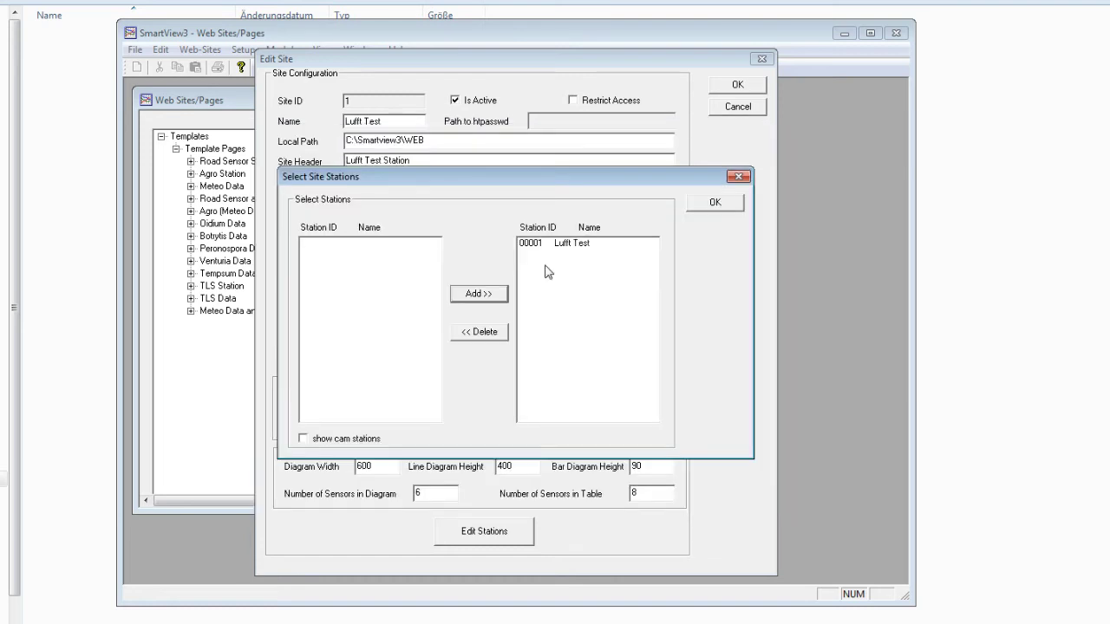
left_click(733, 202)
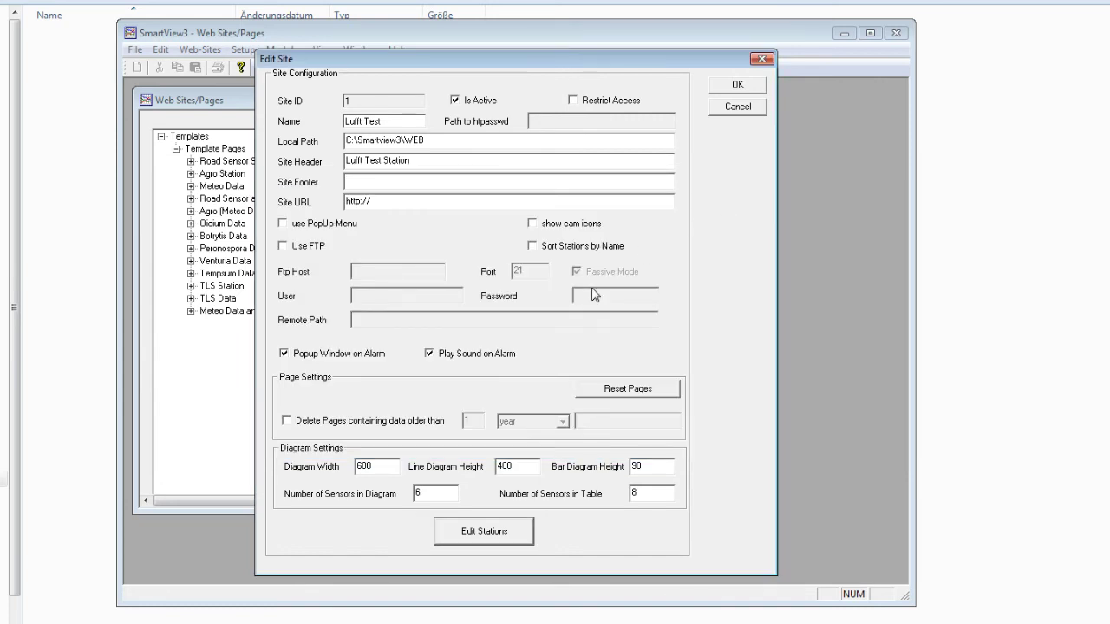
left_click(738, 85)
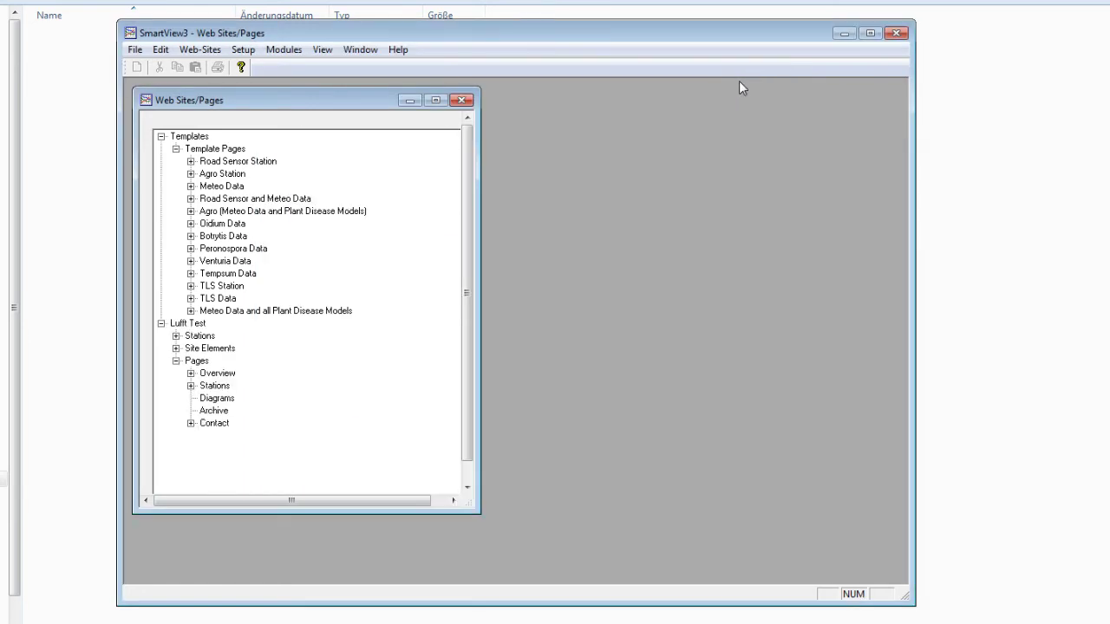
Examine the Lufft Test site's structure, looking into its stations, its pages and the elements of the Overview page
left_click(176, 336)
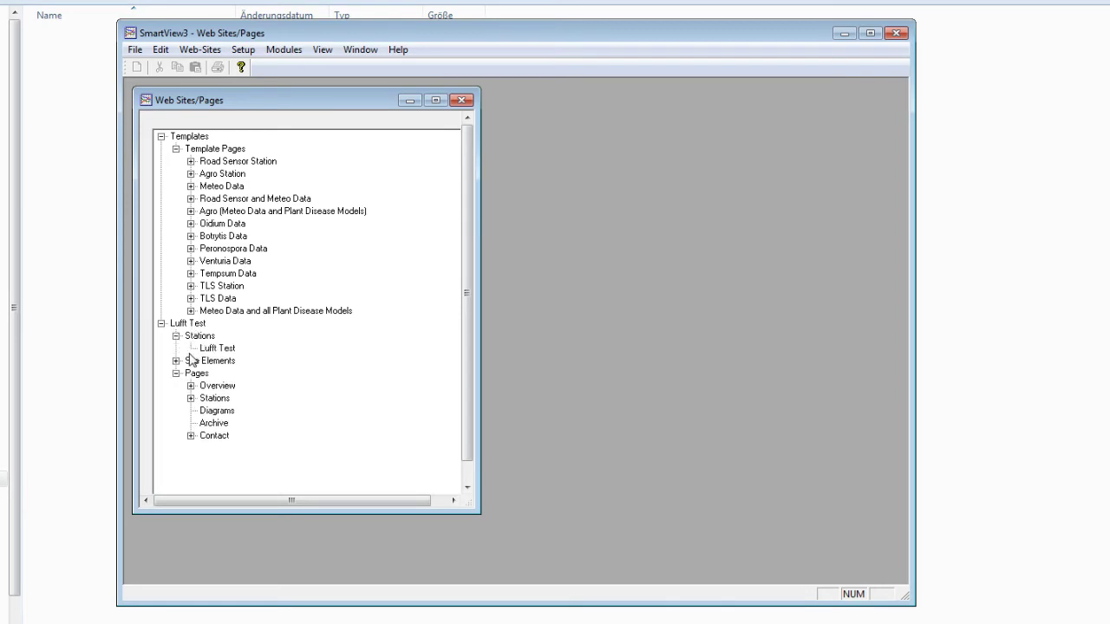
left_click(176, 335)
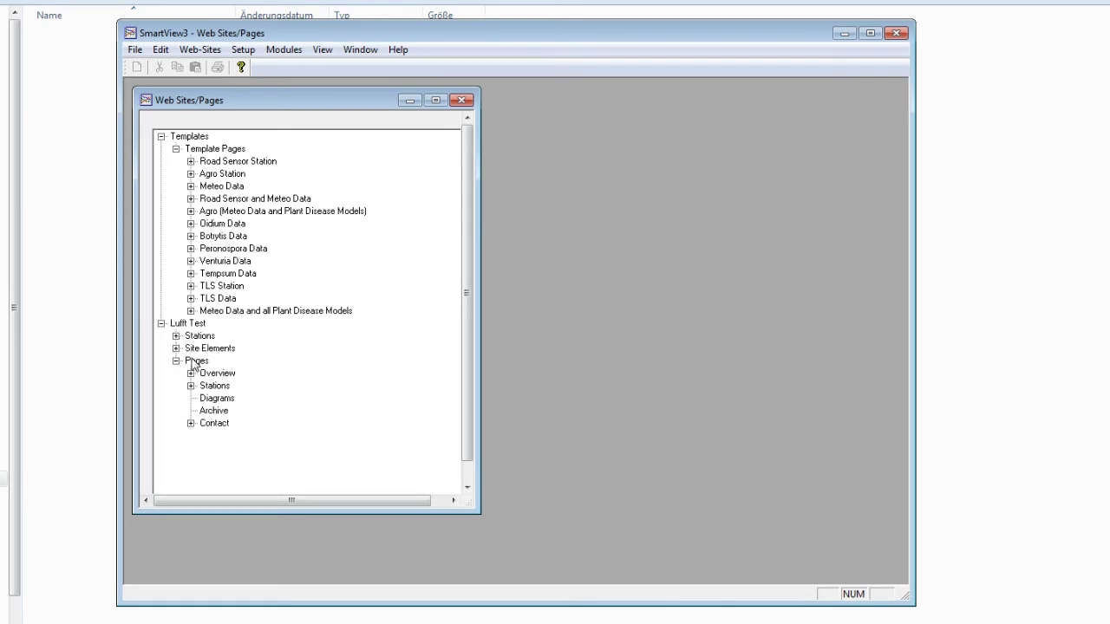
left_click(176, 361)
left_click(176, 361)
left_click(190, 373)
left_click(206, 386)
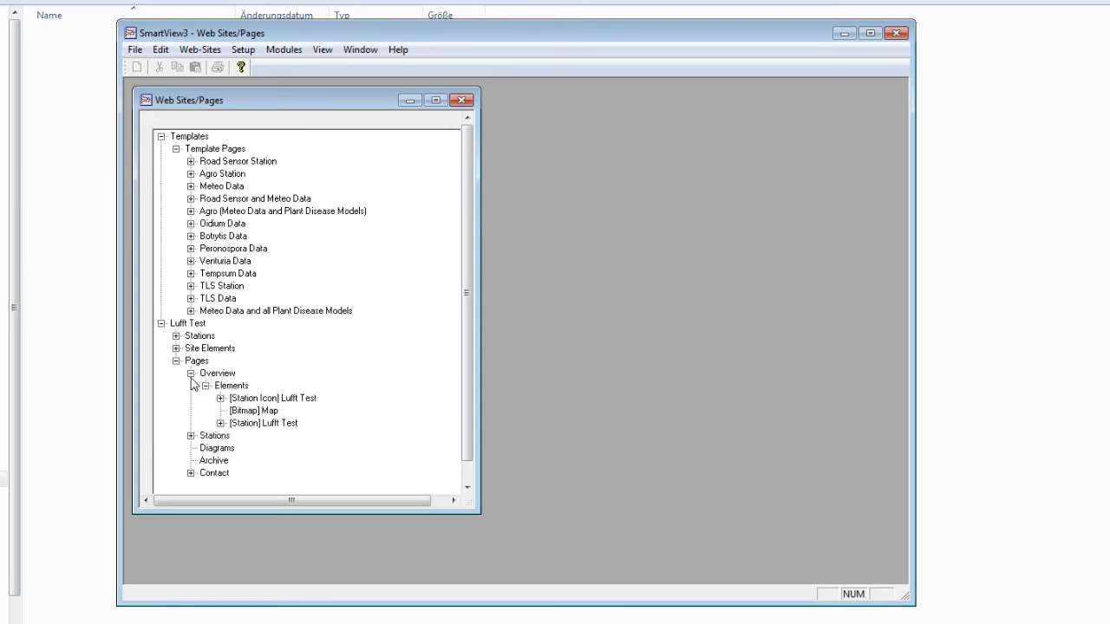
left_click(191, 374)
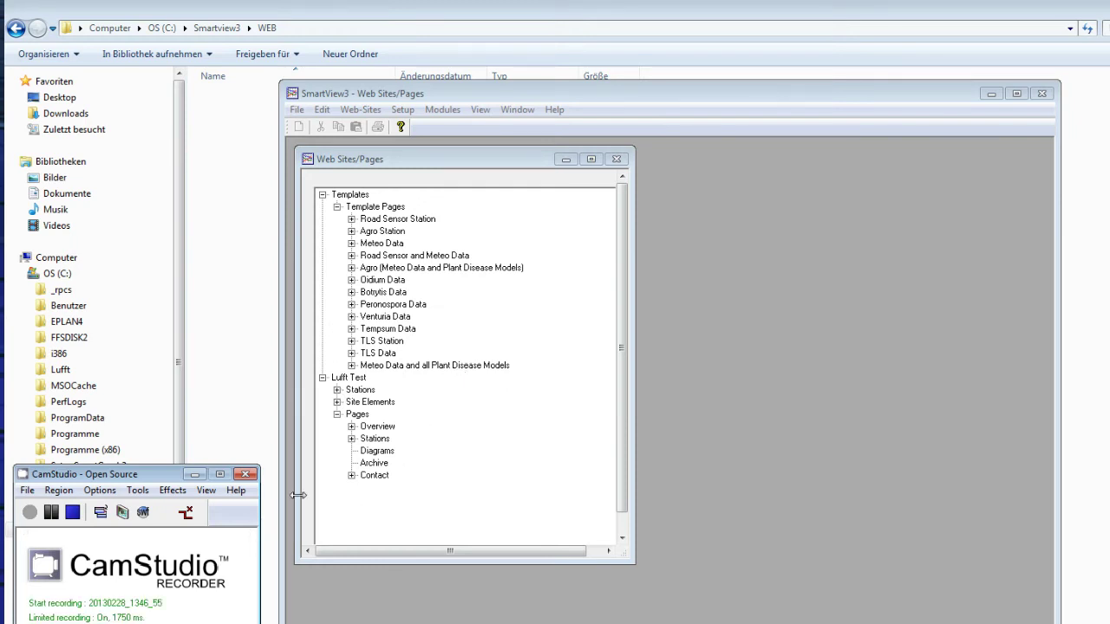
Check the contents of the Smartview3\WEB folder in Explorer, then return to SmartView3
left_click(195, 474)
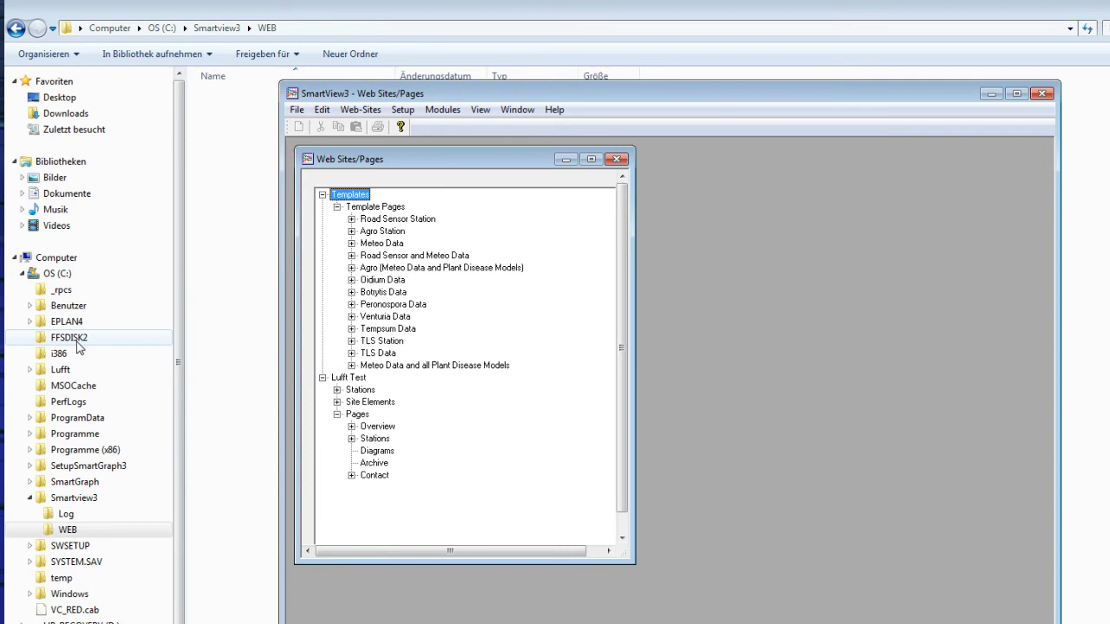
left_click(74, 499)
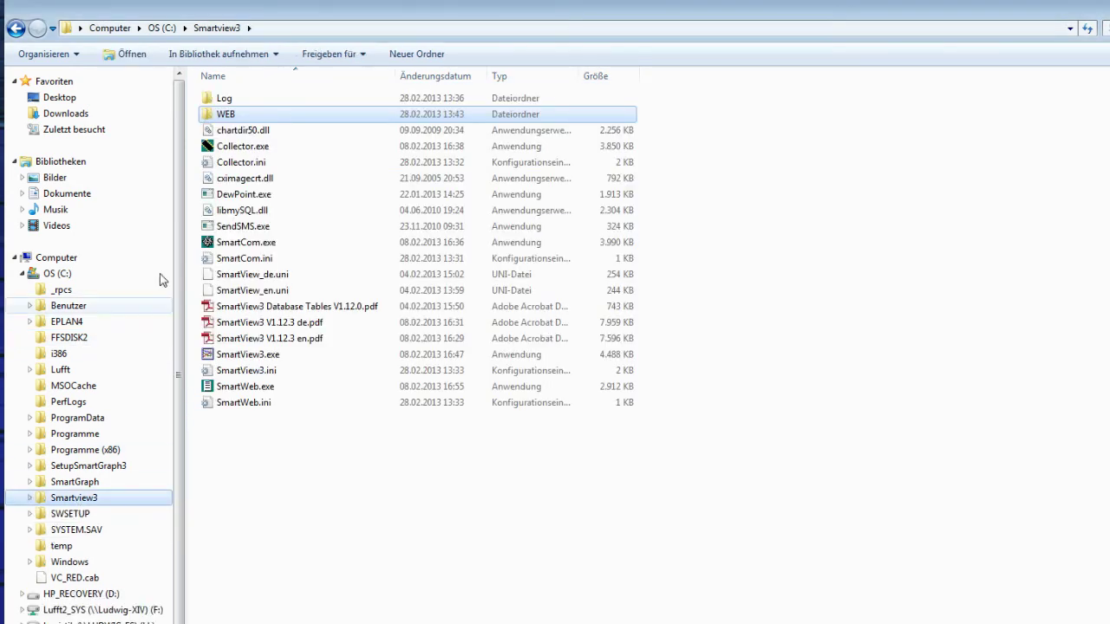
double_click(217, 112)
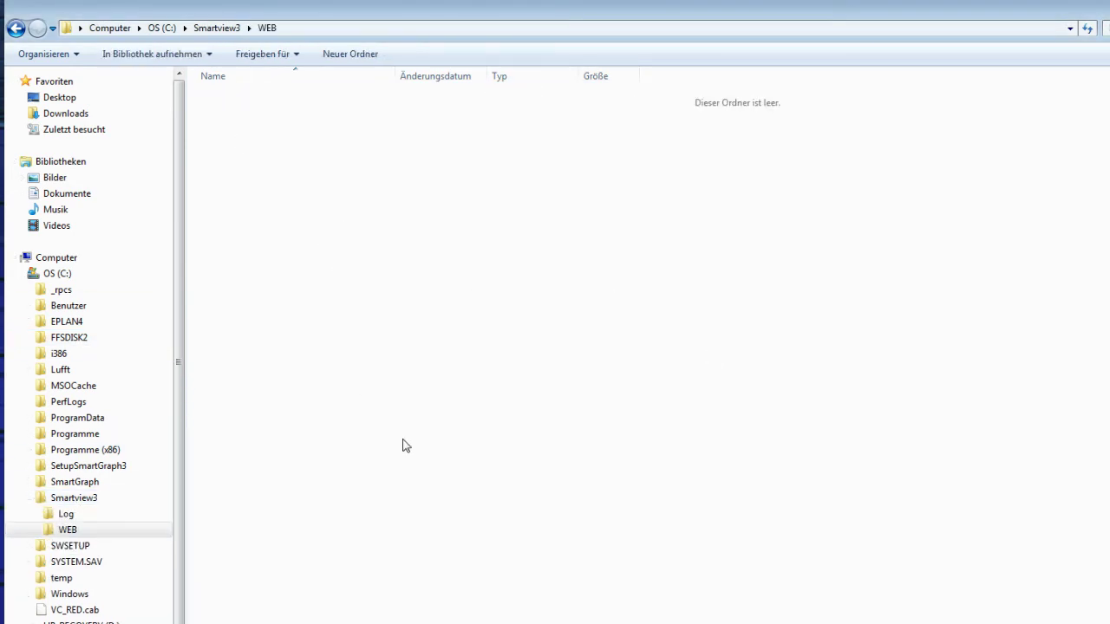
key("alt+Tab")
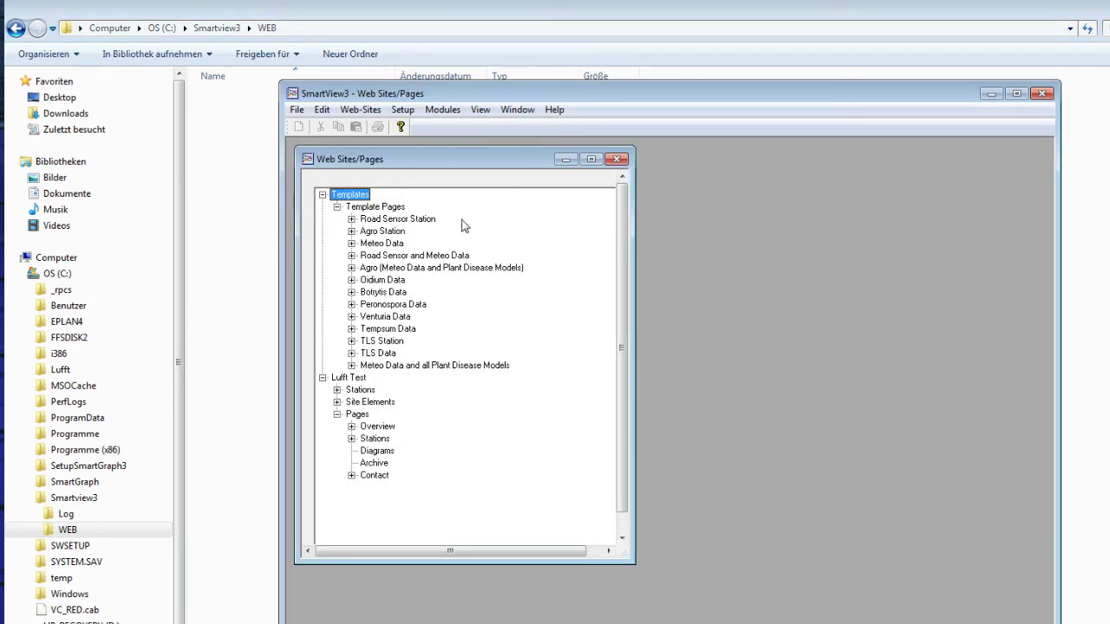
Start the SmartWeb module to generate the web site's files
left_click(442, 109)
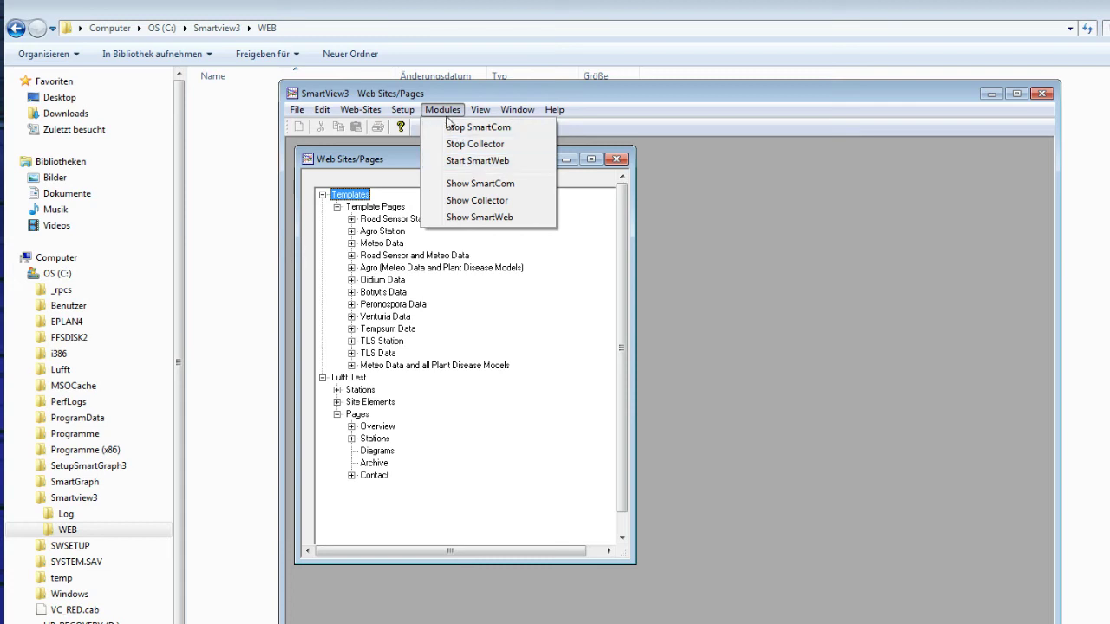
left_click(468, 161)
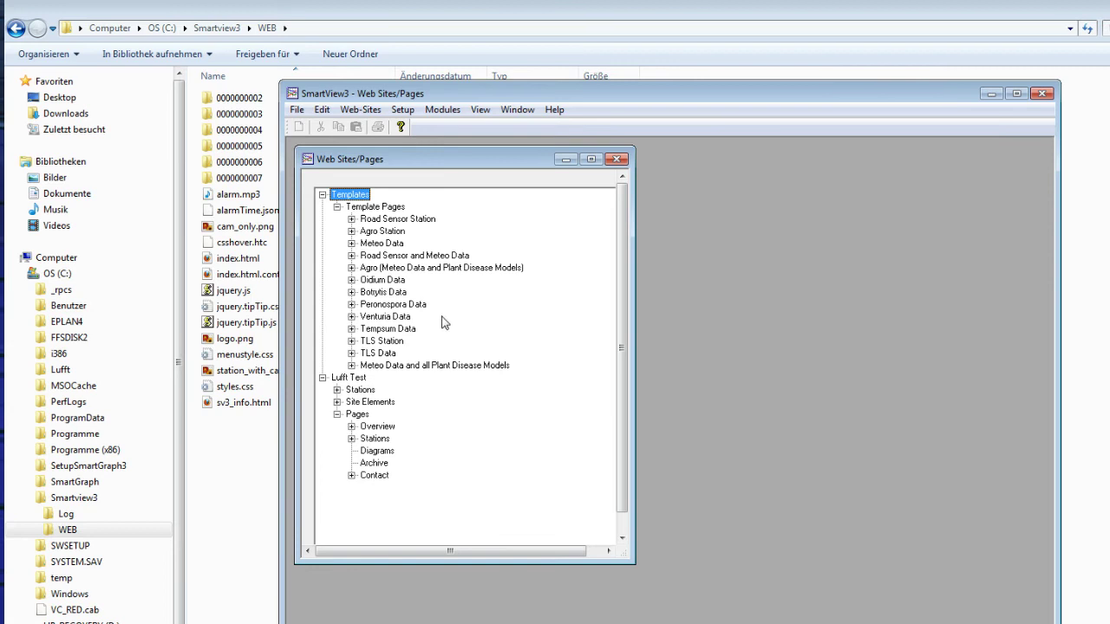
Uncover the WEB folder's file list and open the generated index.html in the browser
left_click_drag(411, 98, 487, 117)
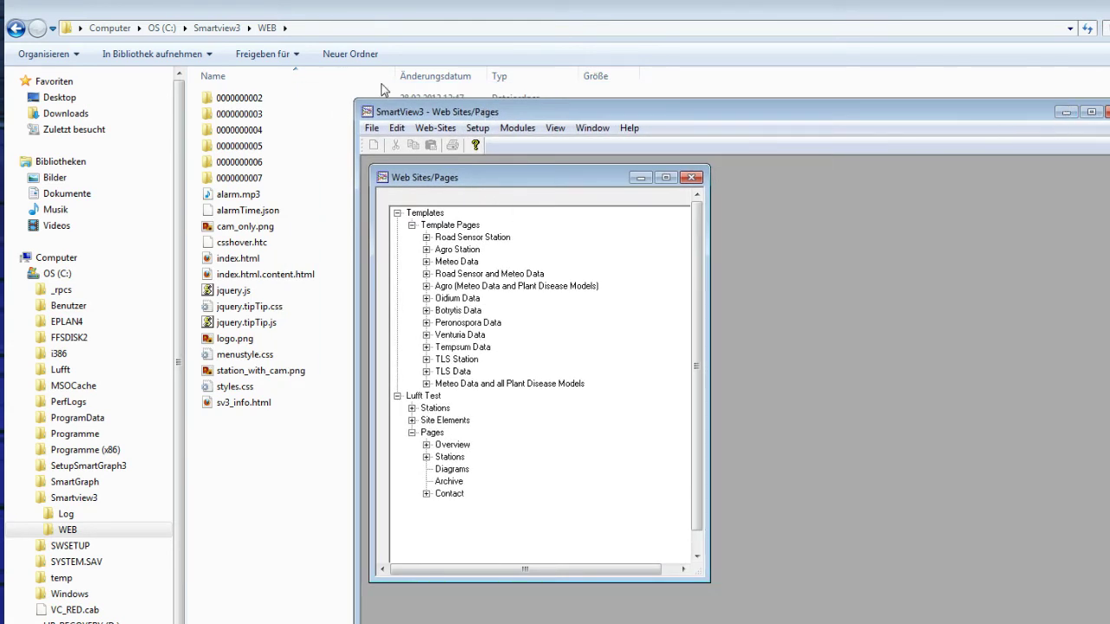
left_click(1066, 112)
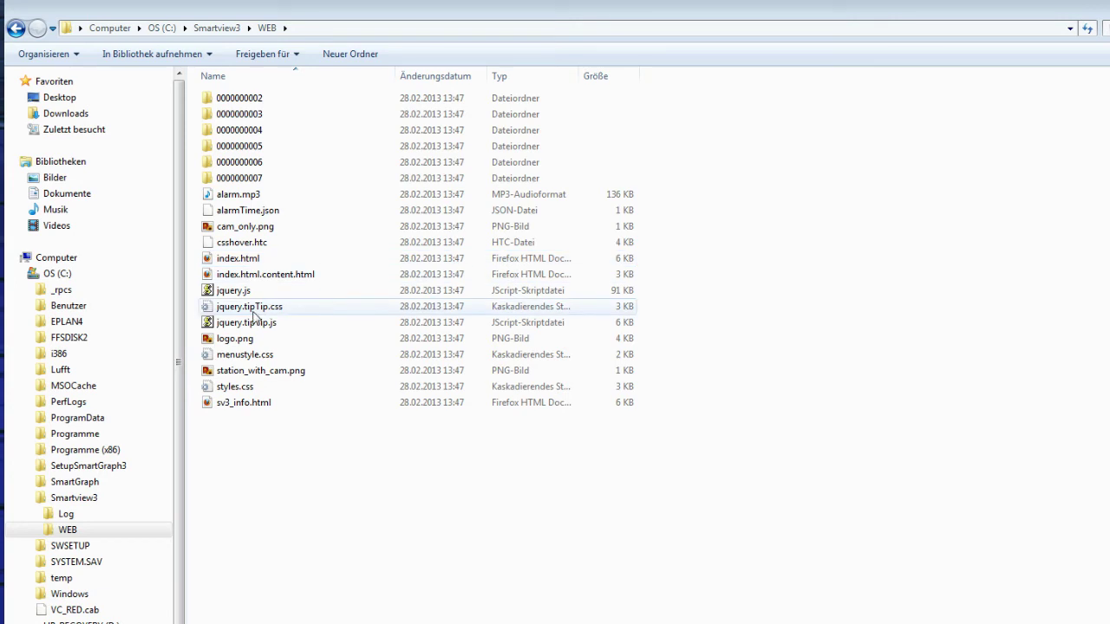
double_click(236, 260)
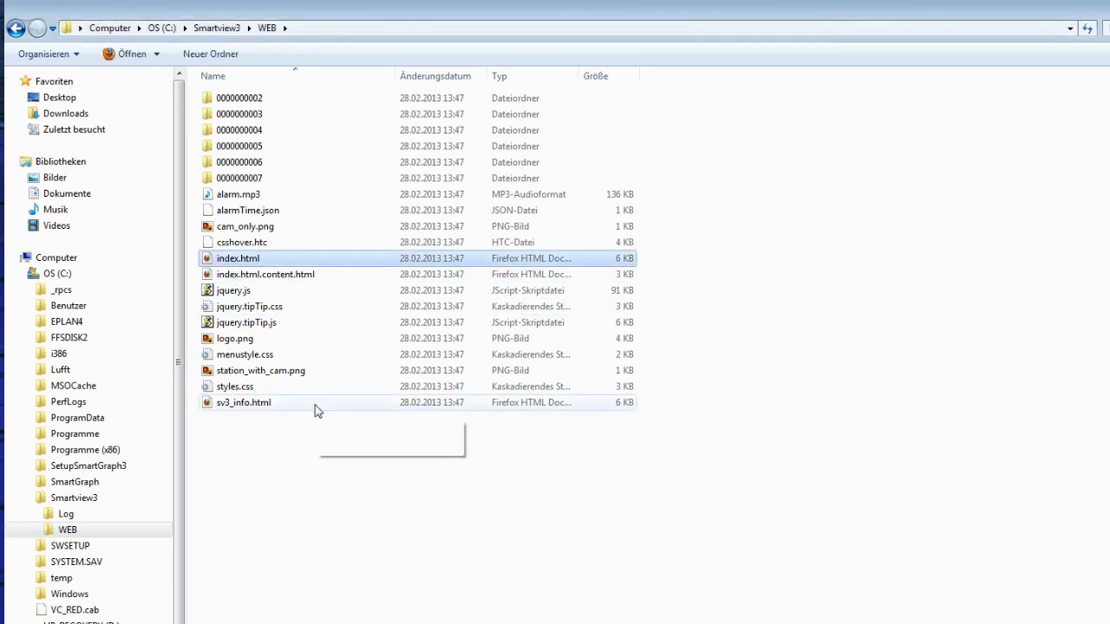
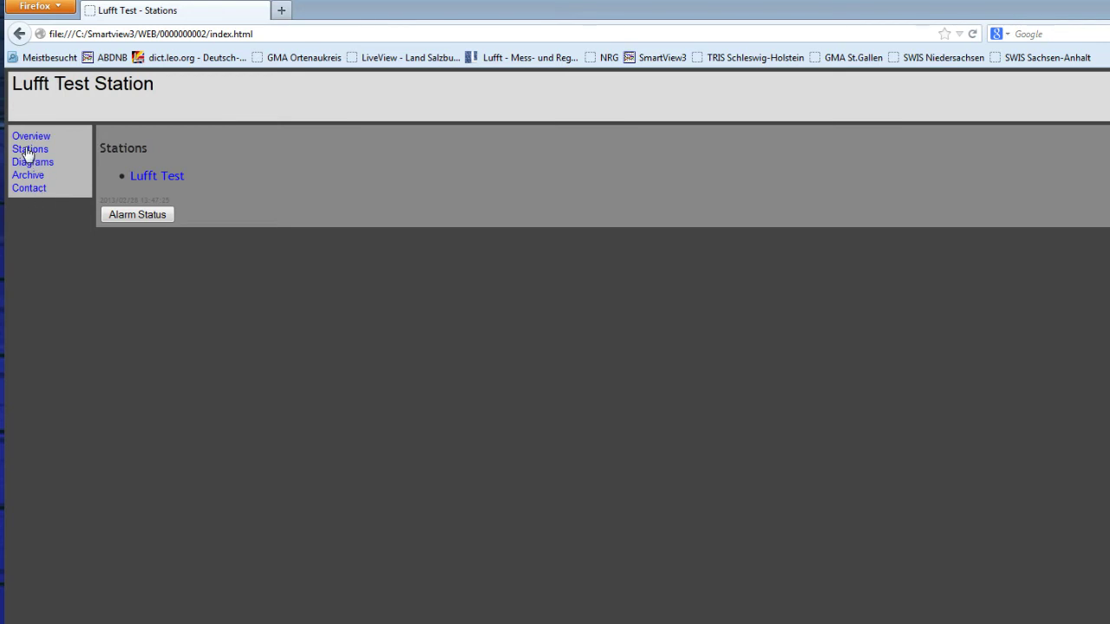
Open the Lufft Test station's page on the generated site and examine its gauges, bar graphs and sensor table
left_click(150, 186)
scroll(471, 459, "down", 3)
scroll(471, 459, "down", 4)
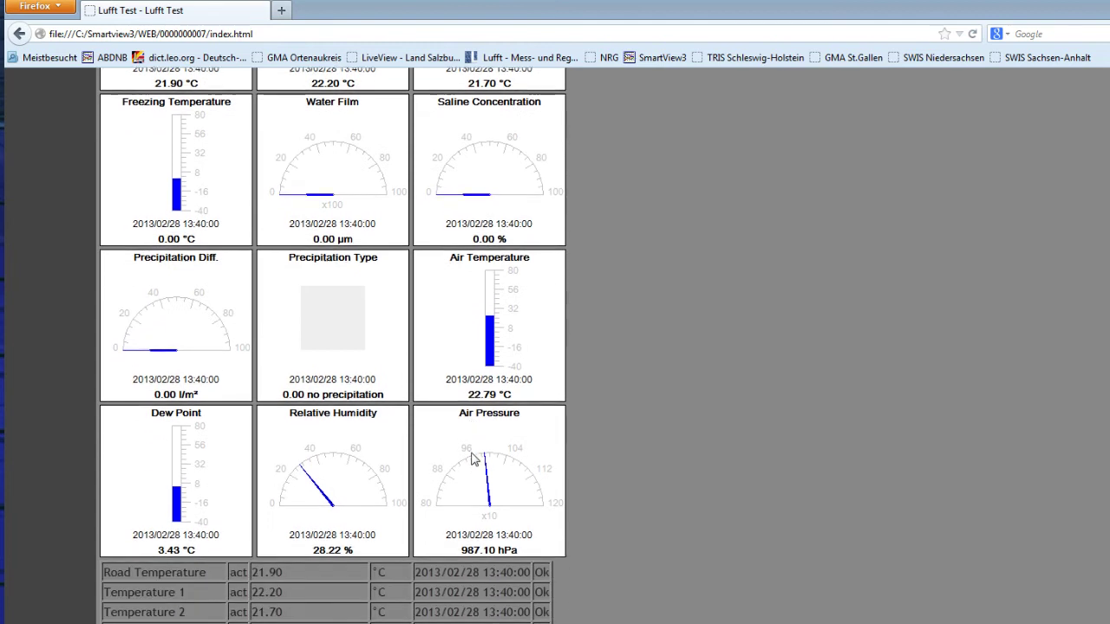
scroll(472, 460, "up", 4)
scroll(403, 371, "up", 3)
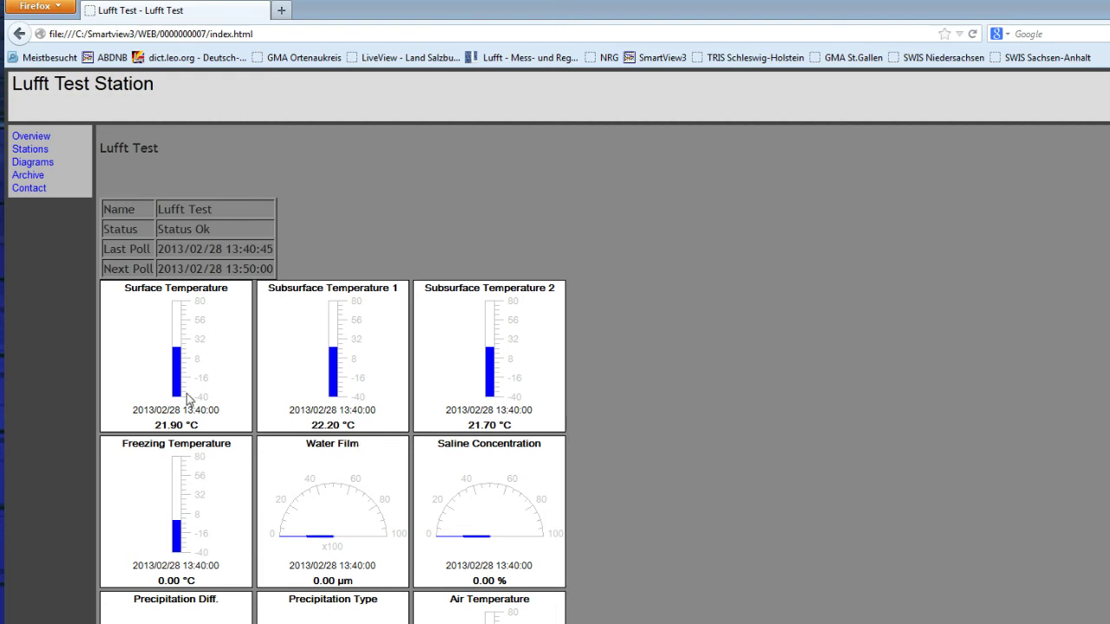
Look through the Lufft Test station page's gauges and sensor table once more
scroll(403, 405, "down", 3)
scroll(403, 405, "down", 5)
scroll(433, 405, "up", 5)
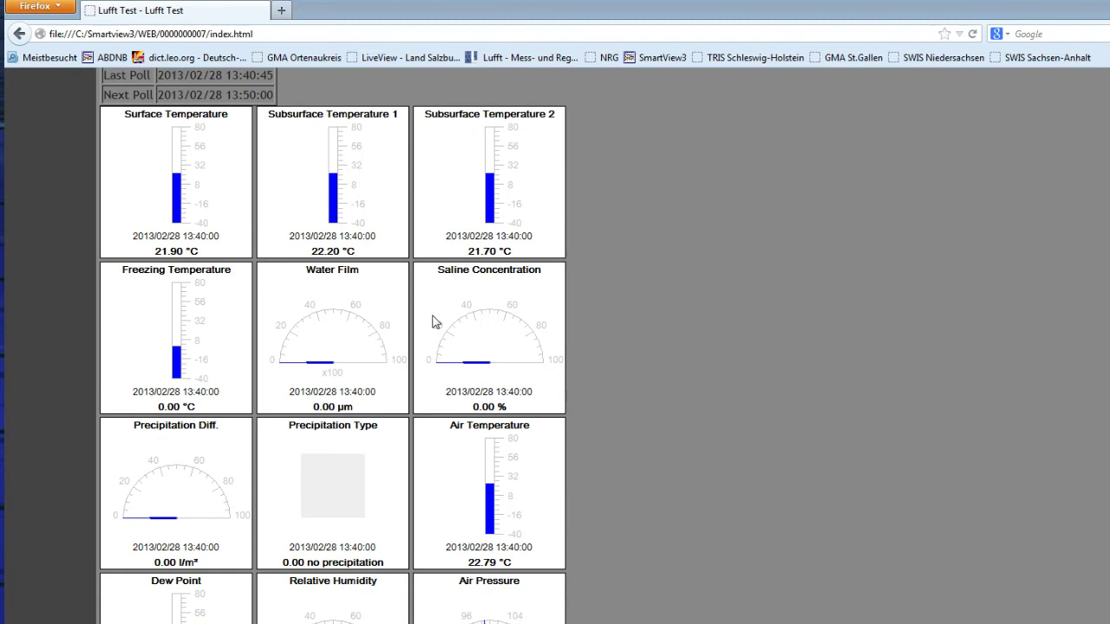
scroll(375, 393, "down", 1)
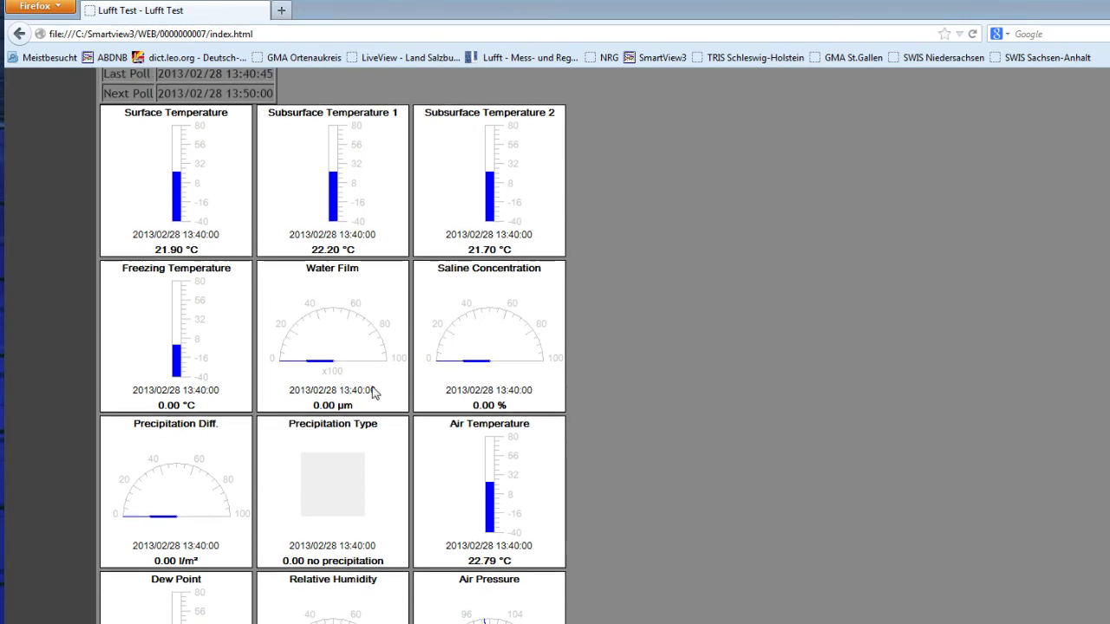
scroll(375, 392, "down", 6)
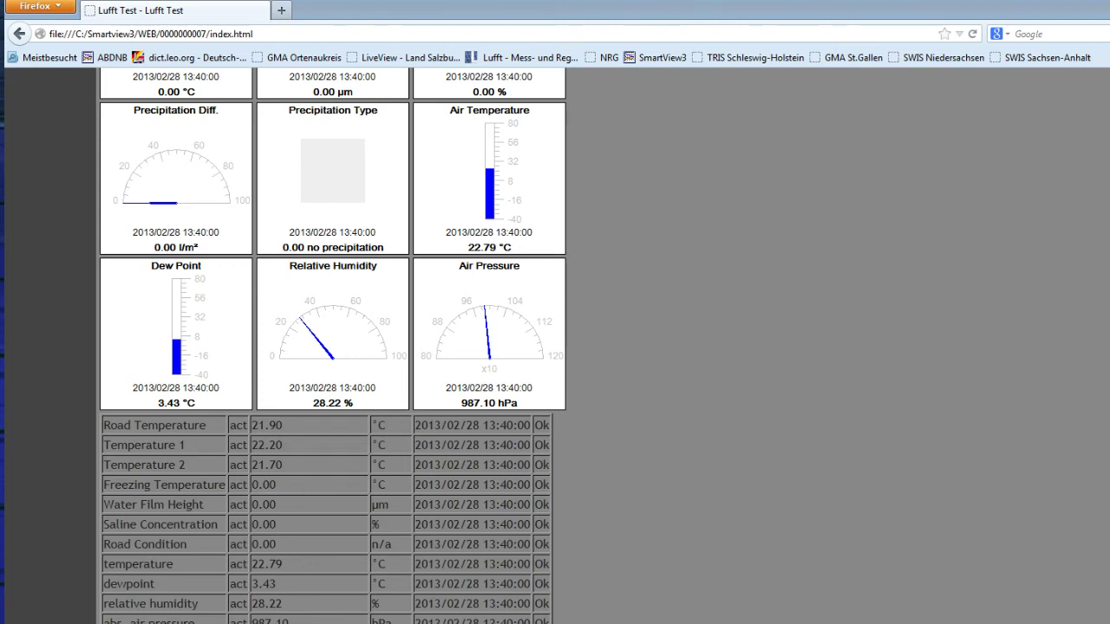
scroll(333, 346, "up", 10)
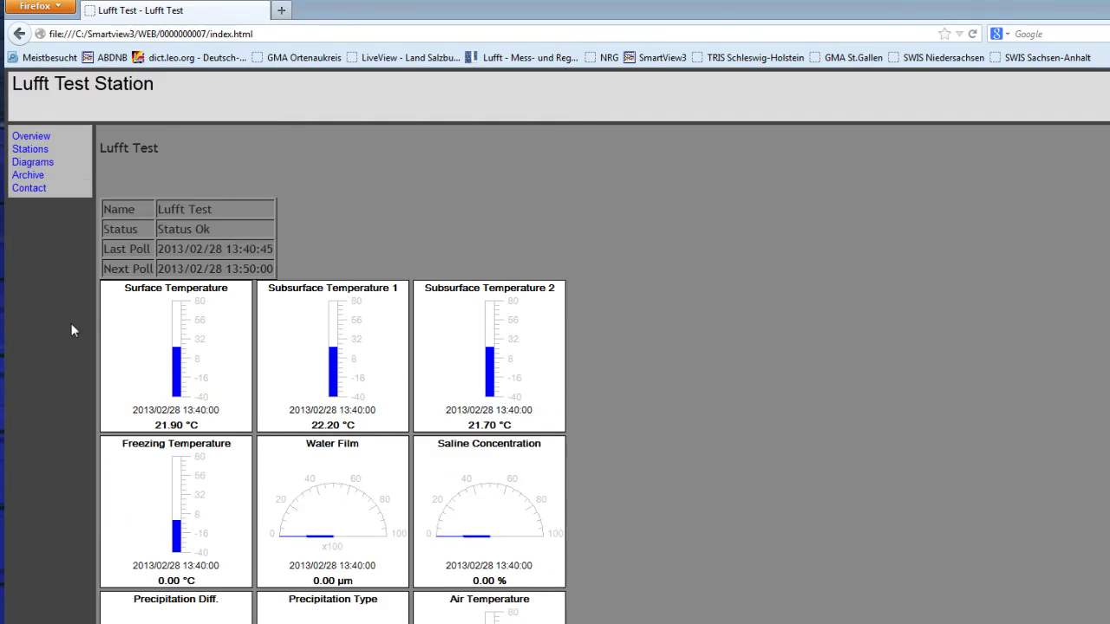
Visit the generated site's Diagrams, Archive, Contact, Overview and Stations pages to check their contents
left_click(31, 163)
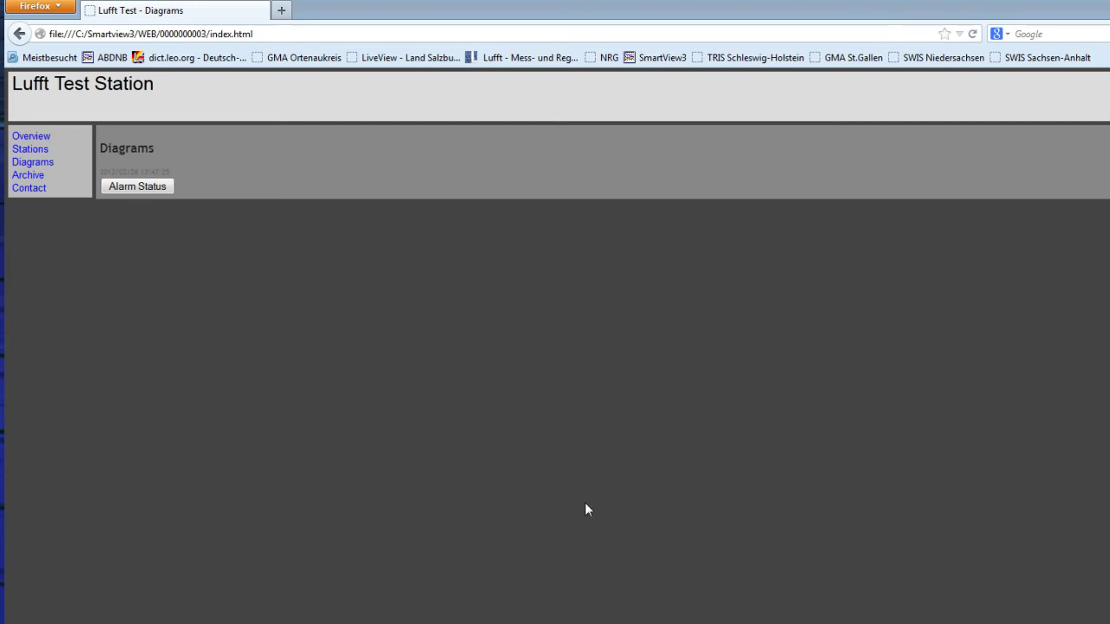
left_click(28, 175)
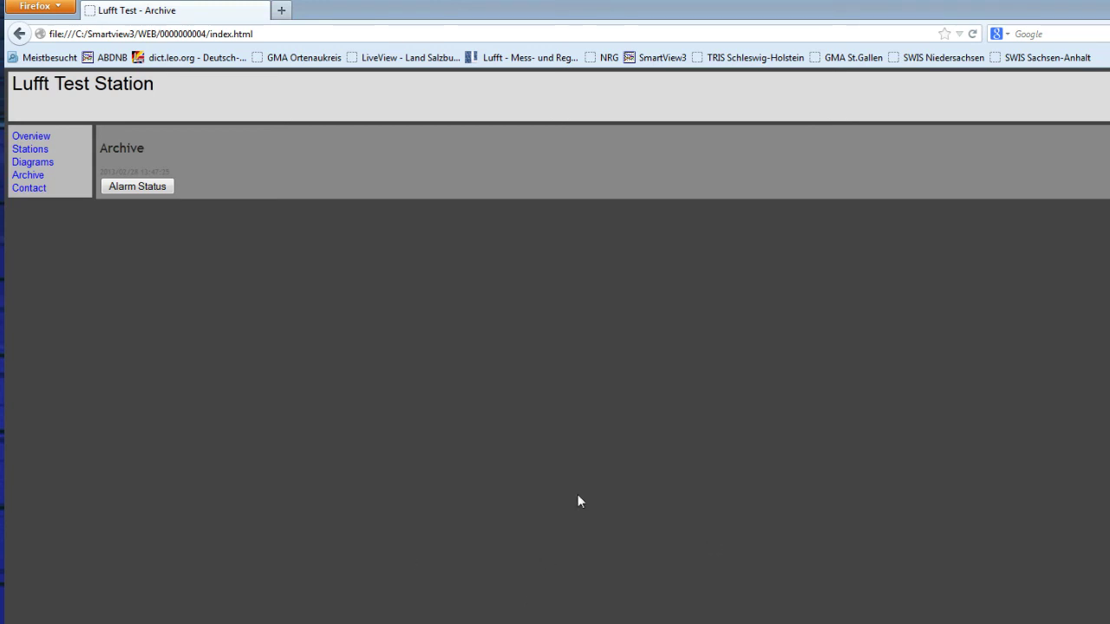
left_click(26, 187)
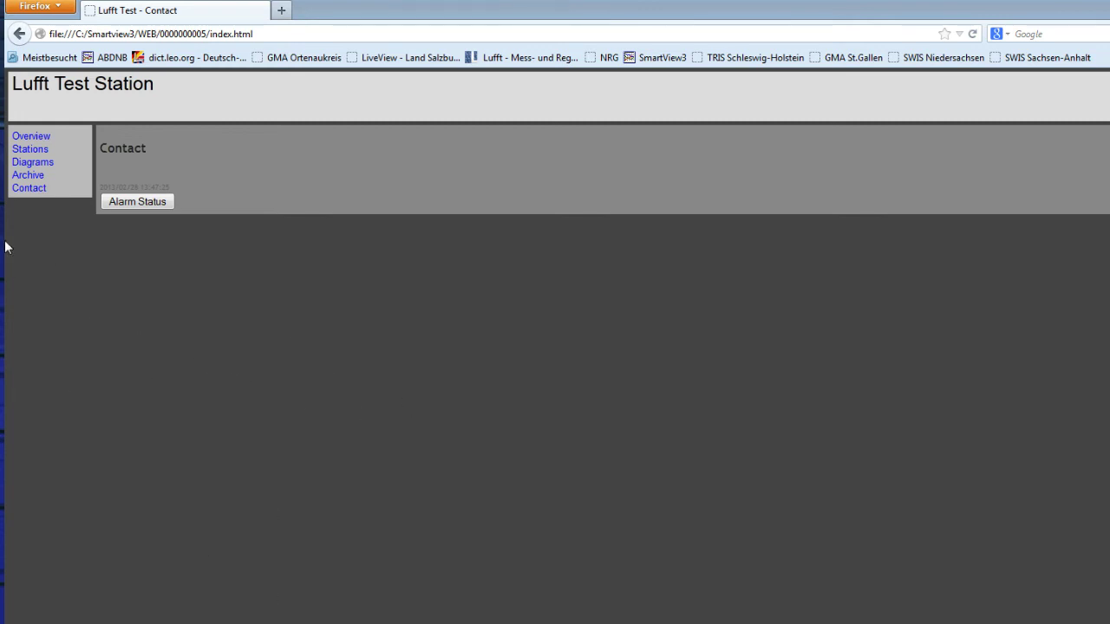
left_click(35, 137)
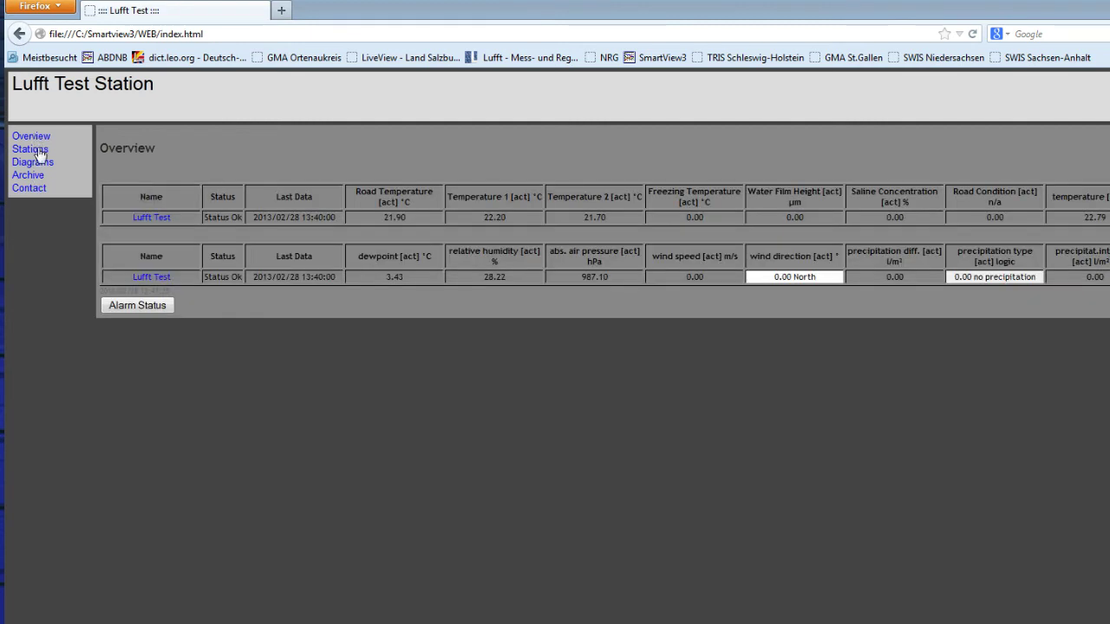
left_click(39, 153)
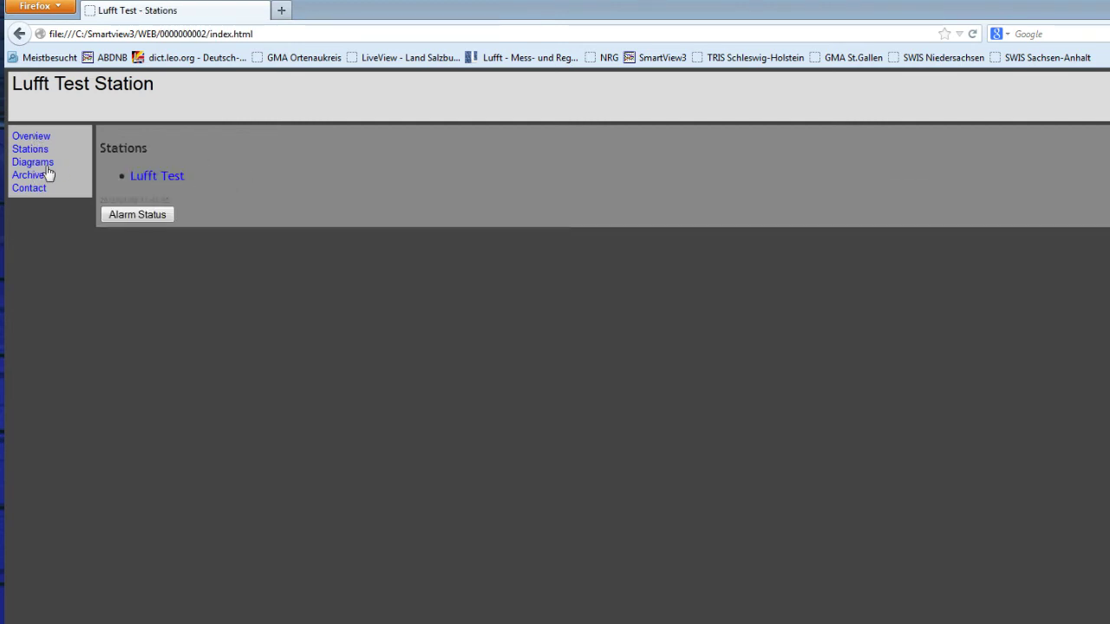
Compare the site's Diagrams page in Firefox with the Lufft Test page tree in SmartView3, ending in SmartView3
key("alt+Tab")
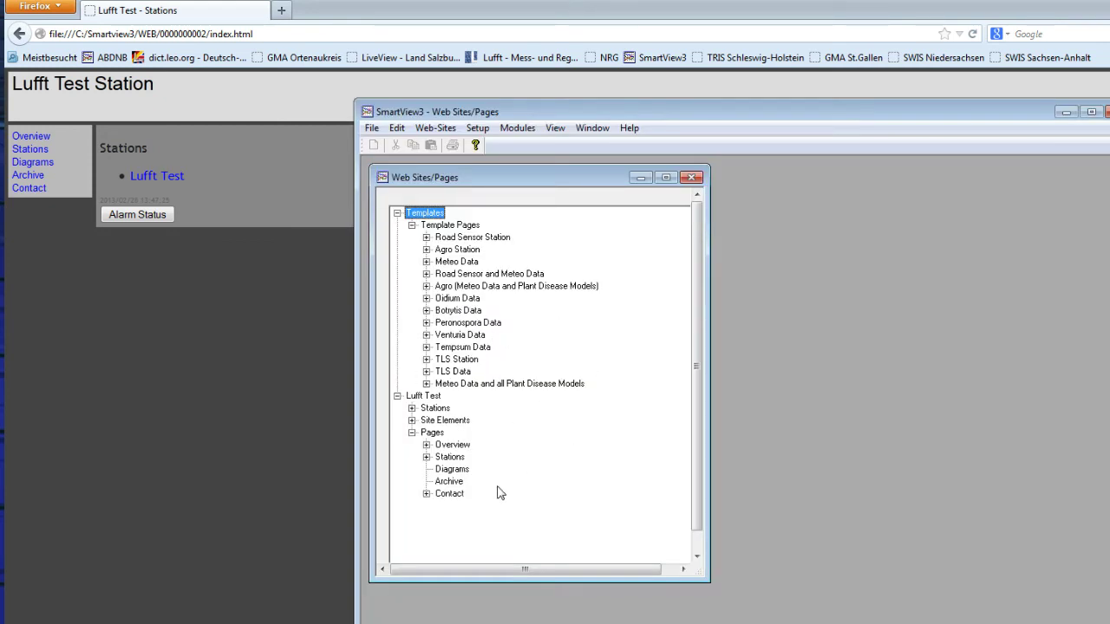
left_click(29, 163)
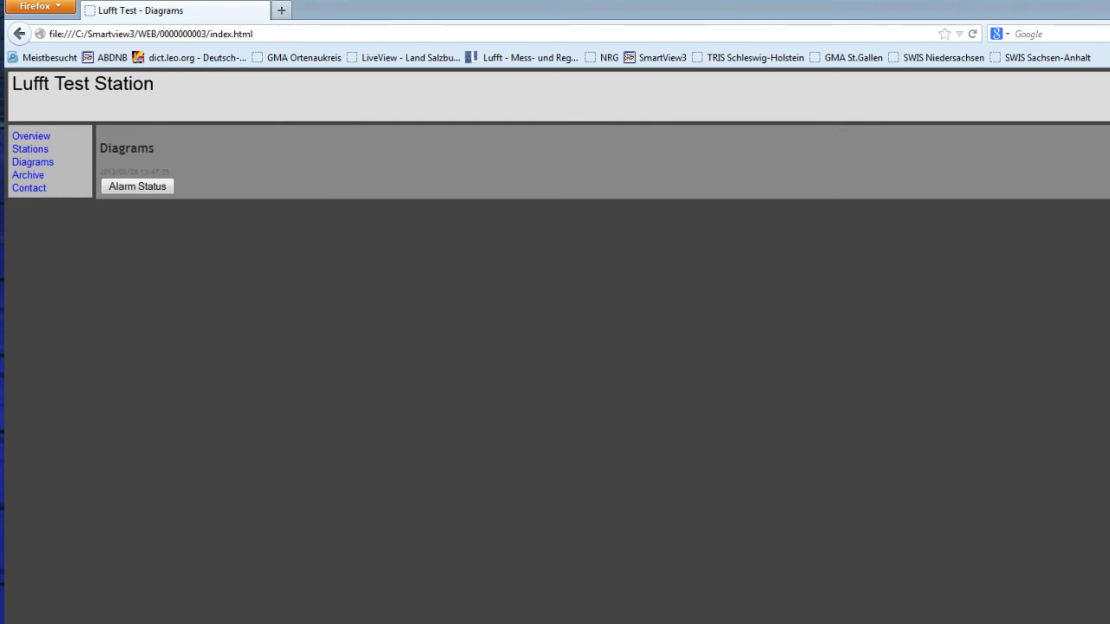
key("alt+Tab")
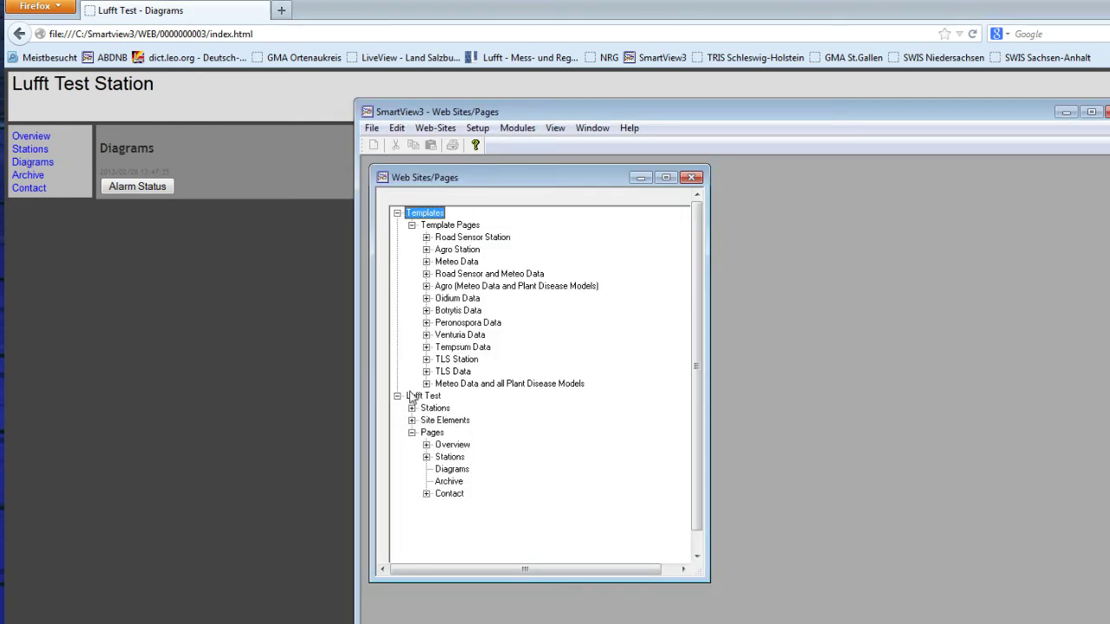
Create a new Data Page under the Lufft Test site's Diagrams page using the Road Sensor and Meteo Data template
left_click(445, 472)
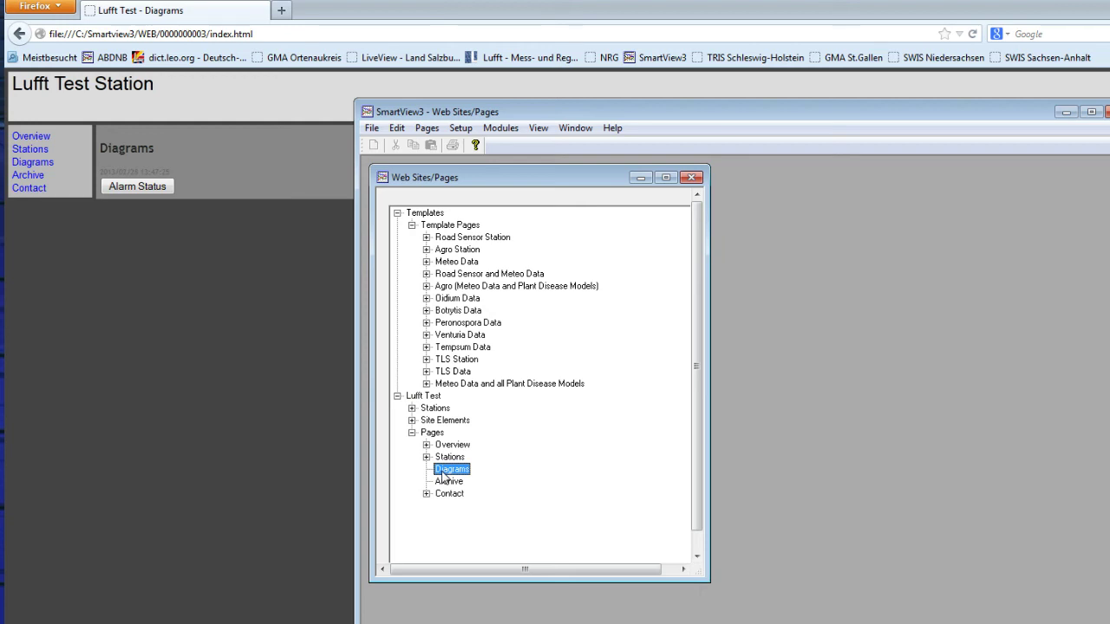
right_click(451, 472)
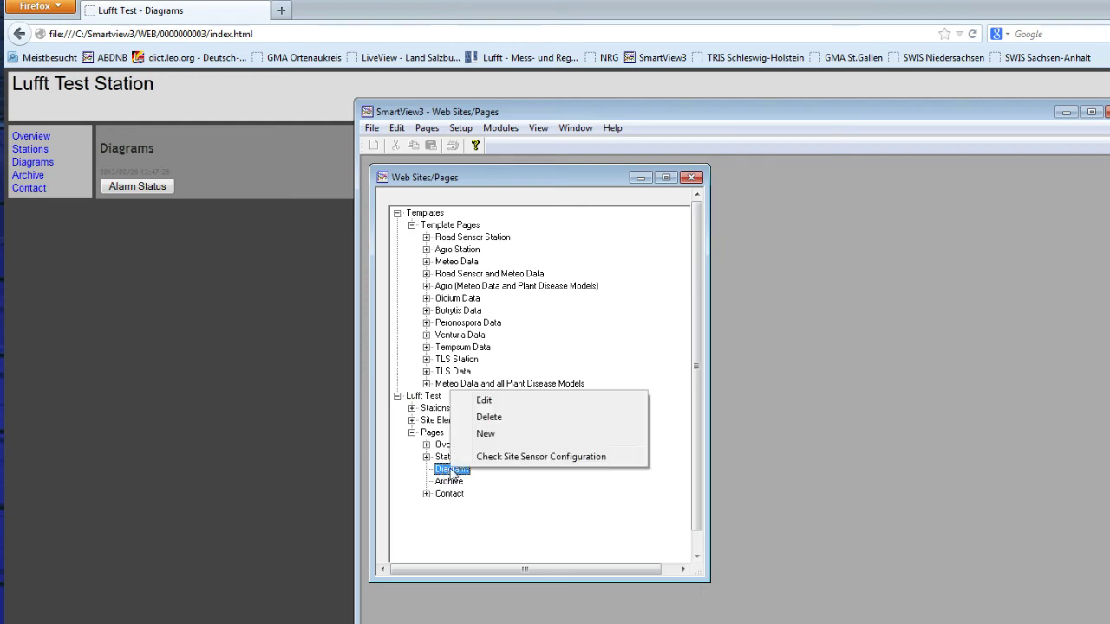
left_click(486, 434)
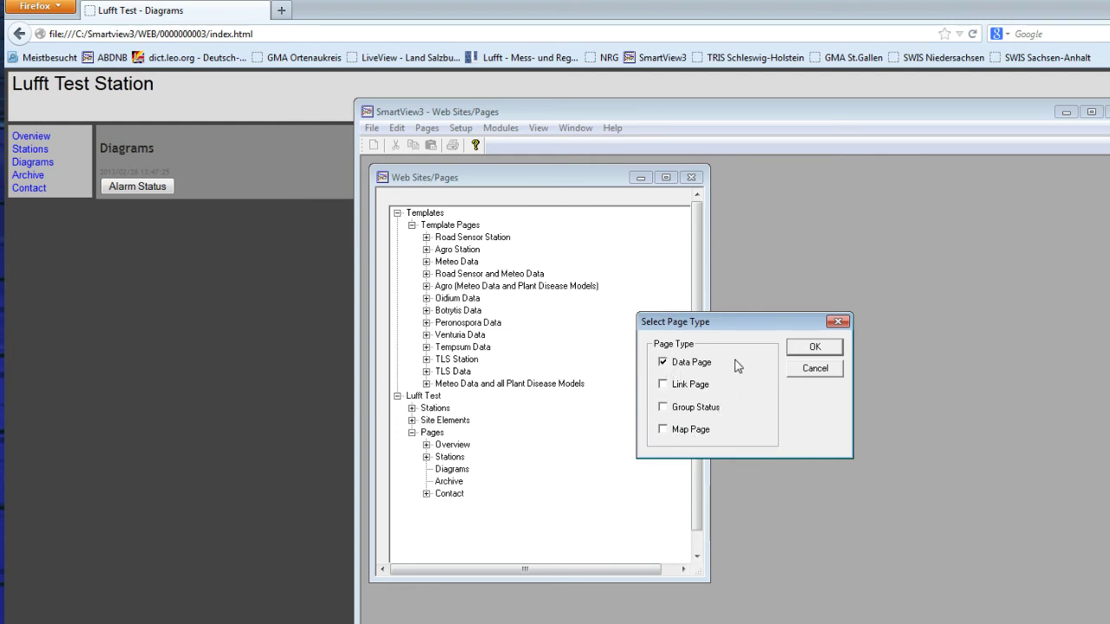
left_click(819, 348)
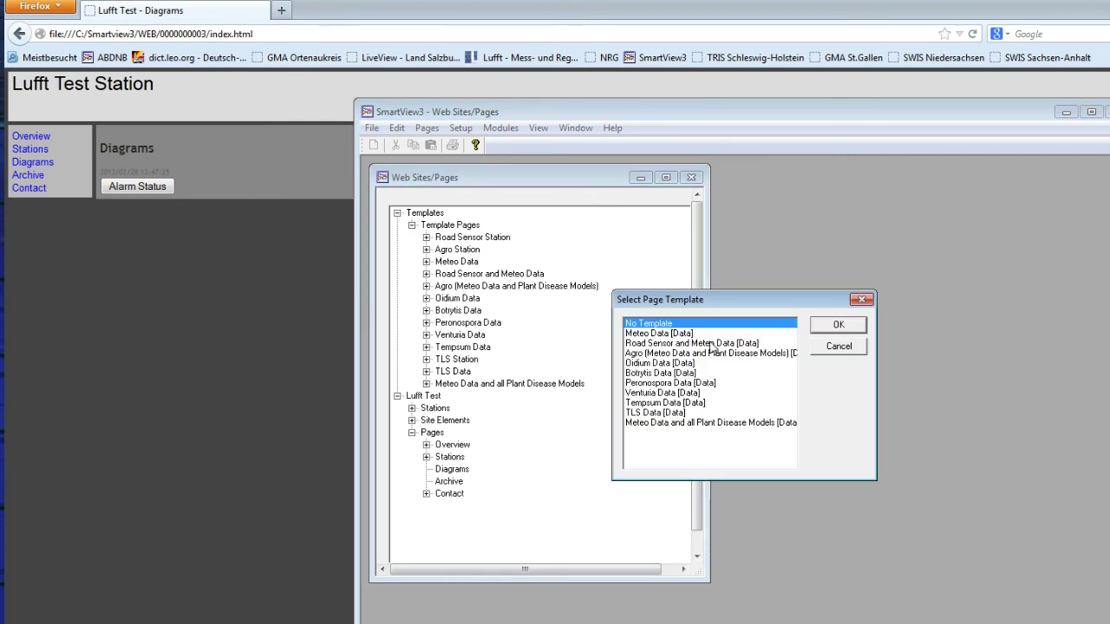
left_click(647, 345)
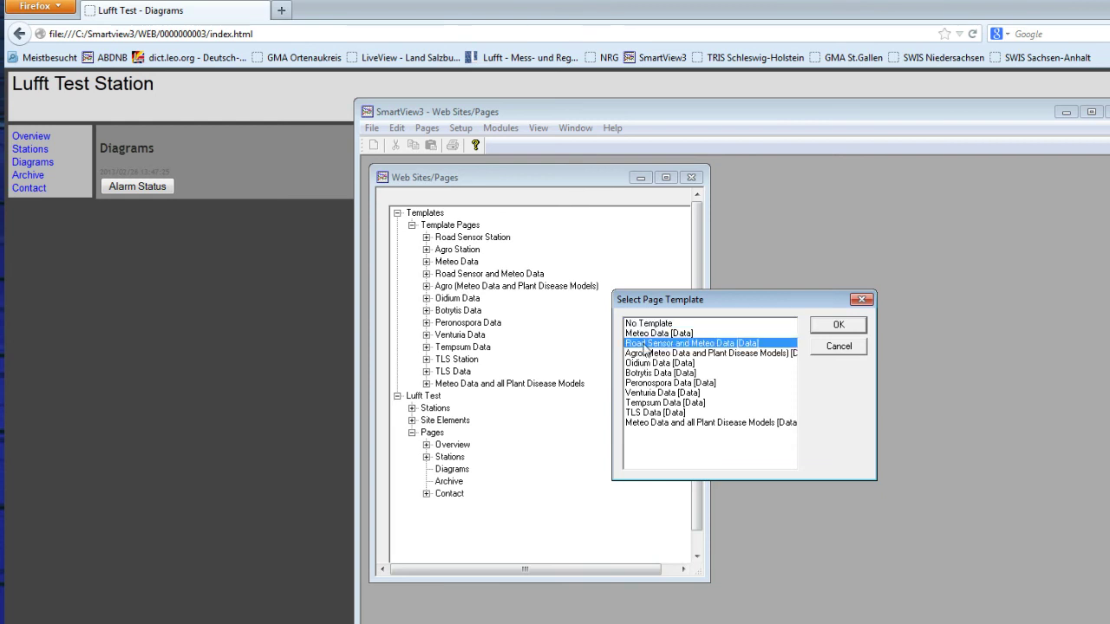
left_click(838, 326)
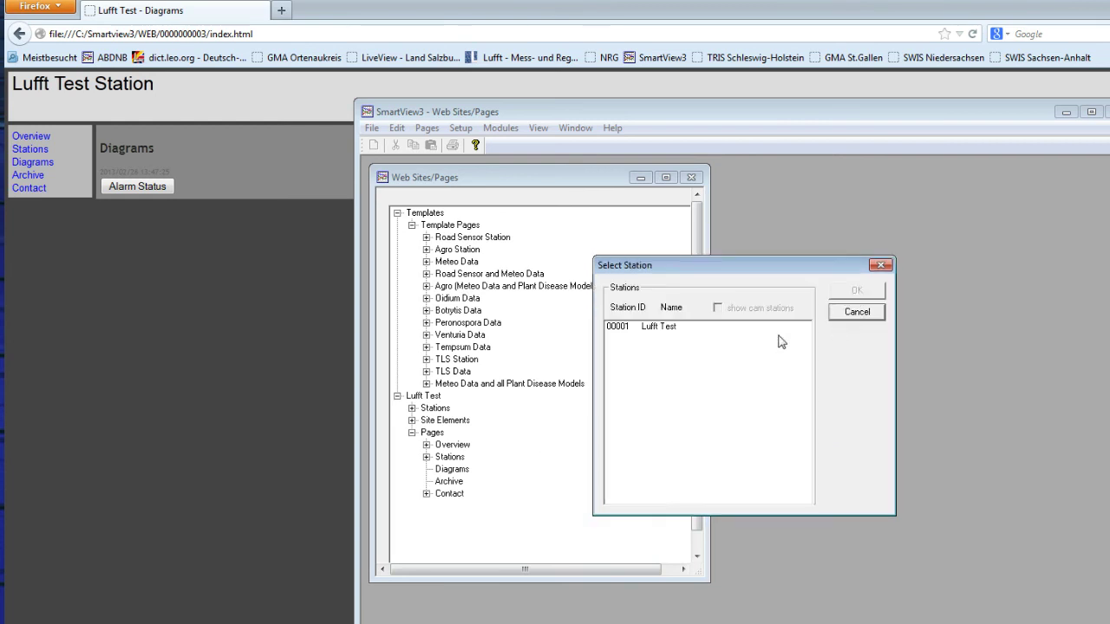
Choose the Lufft Test station for the new page and accept its logical sensor types and template sensor assignments
left_click(653, 329)
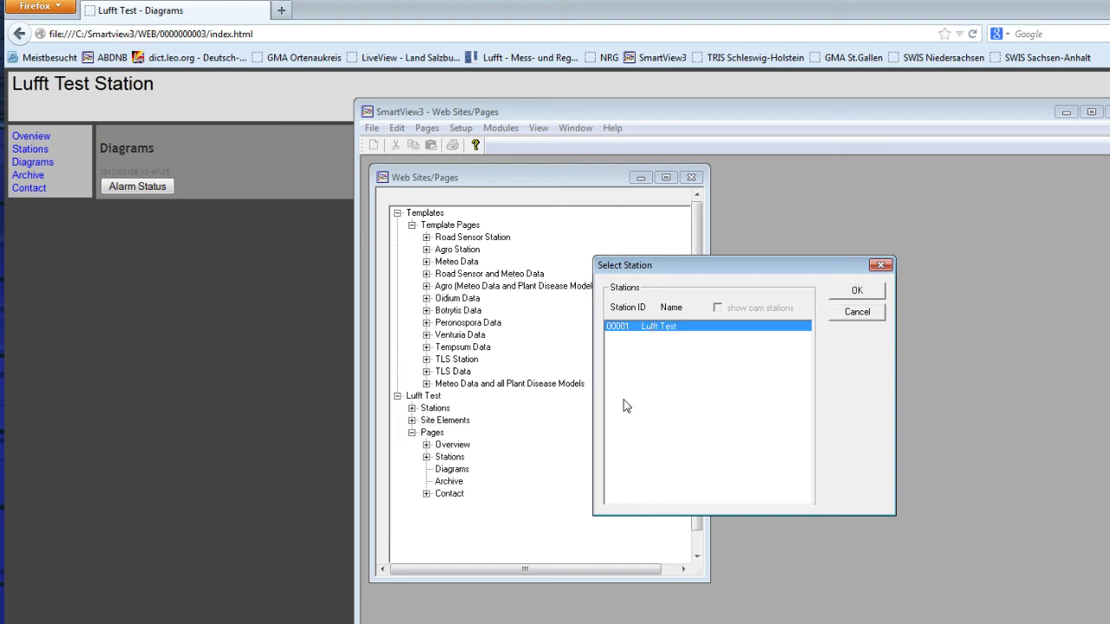
left_click(853, 293)
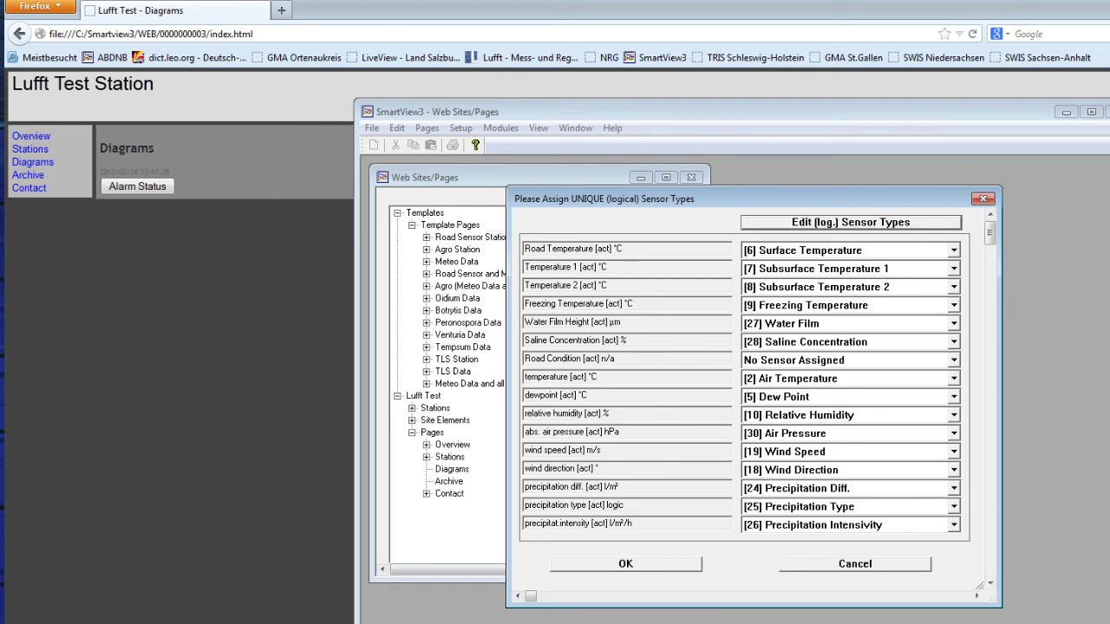
left_click(634, 565)
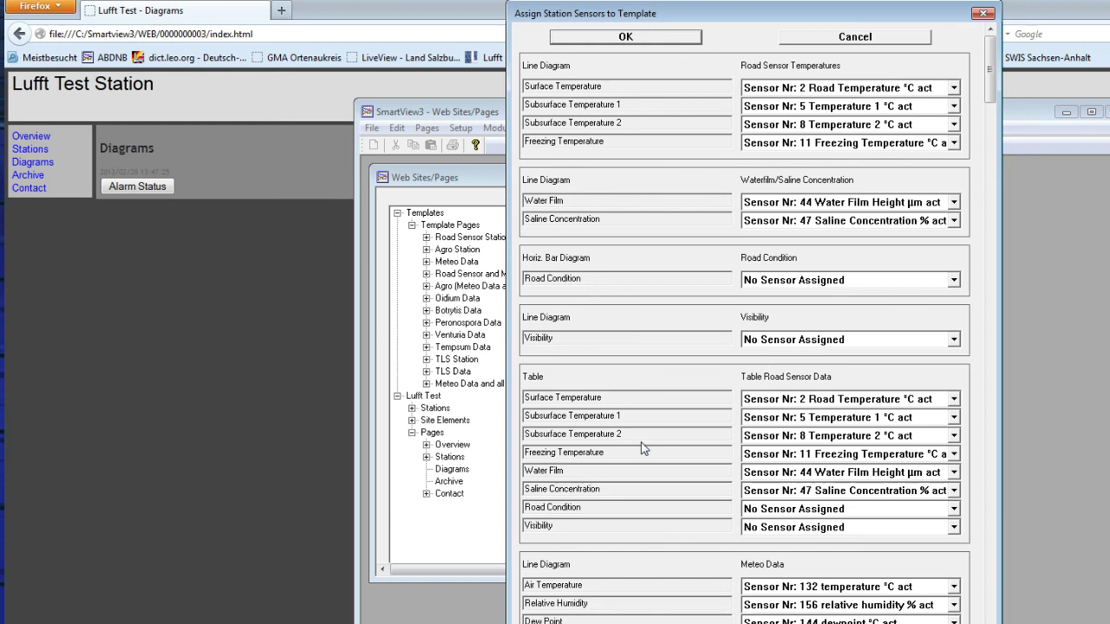
left_click_drag(1000, 249, 990, 69)
left_click(649, 37)
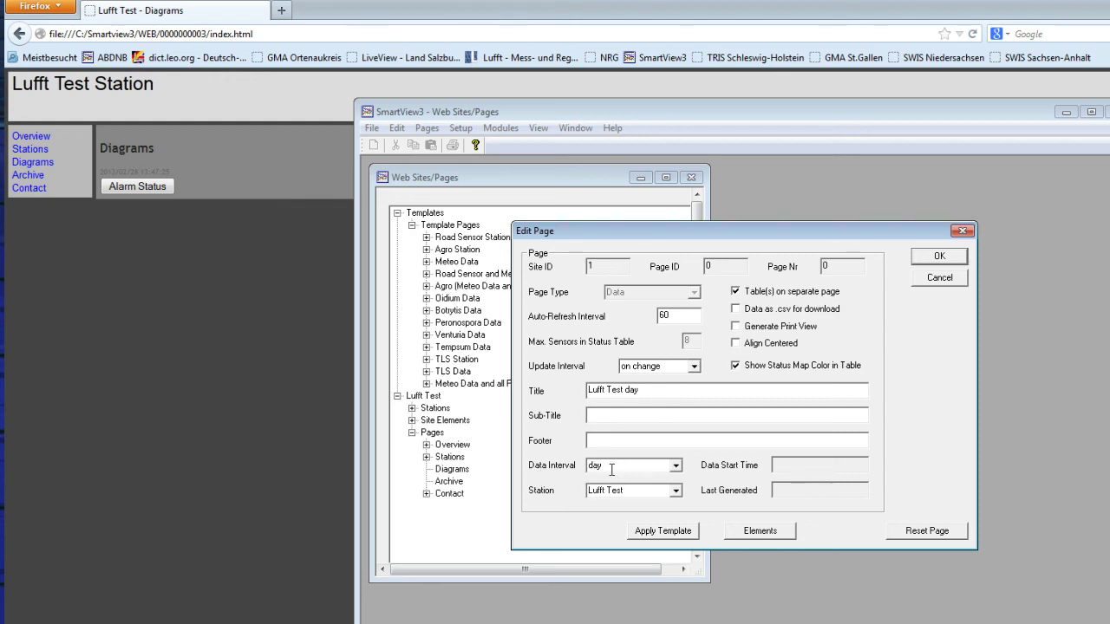
Keep the page's data interval at day, enable the .csv download and print view options, and save the page
left_click(676, 469)
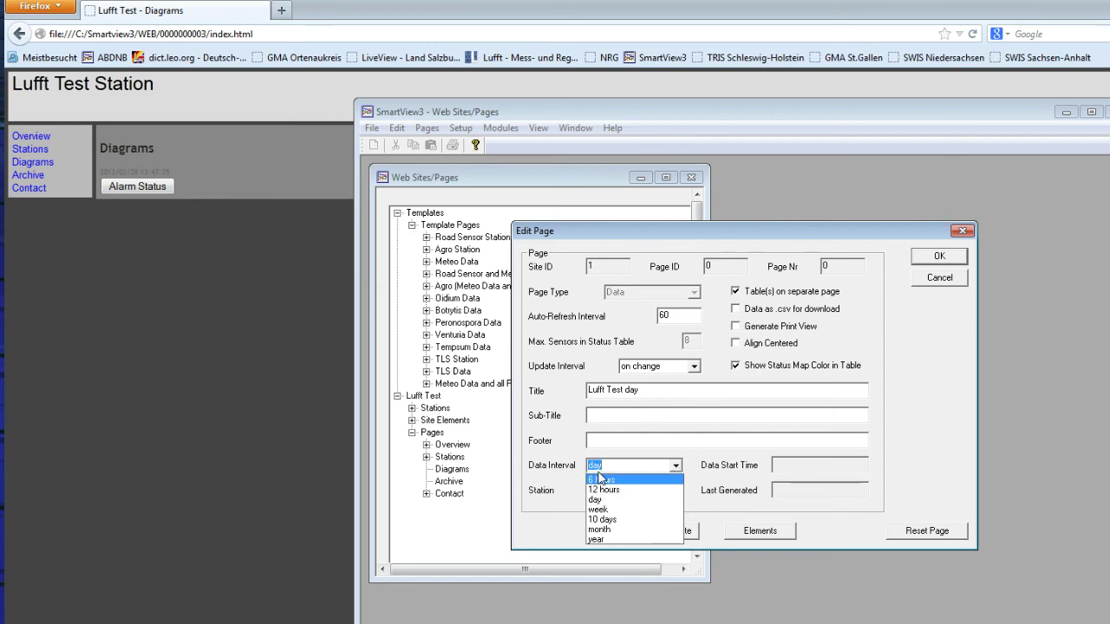
left_click(602, 501)
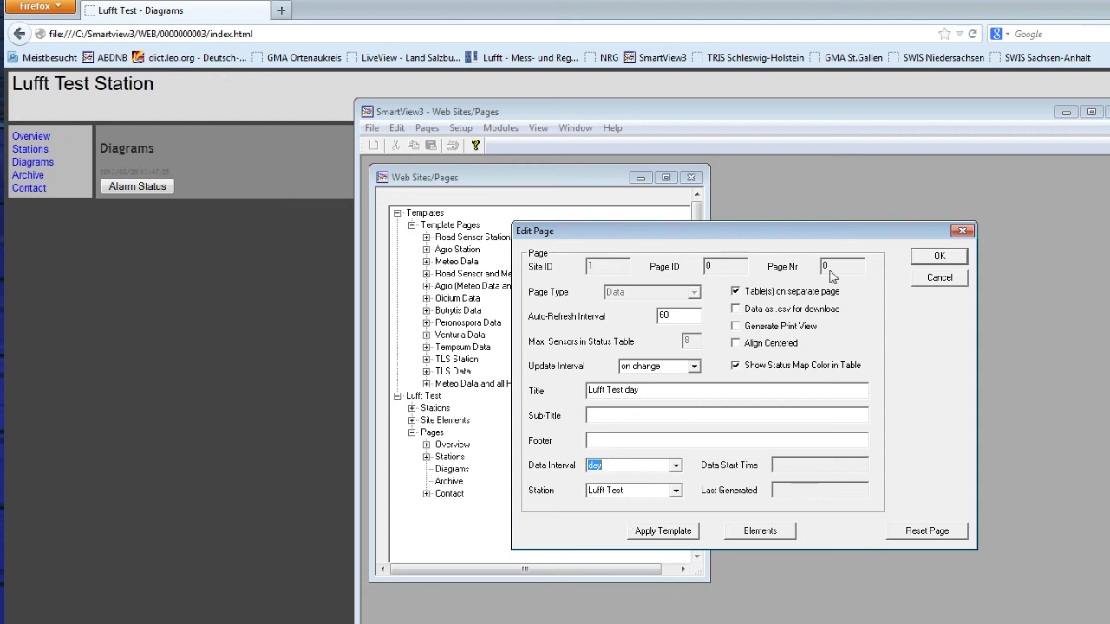
left_click(745, 312)
left_click(736, 327)
left_click(939, 257)
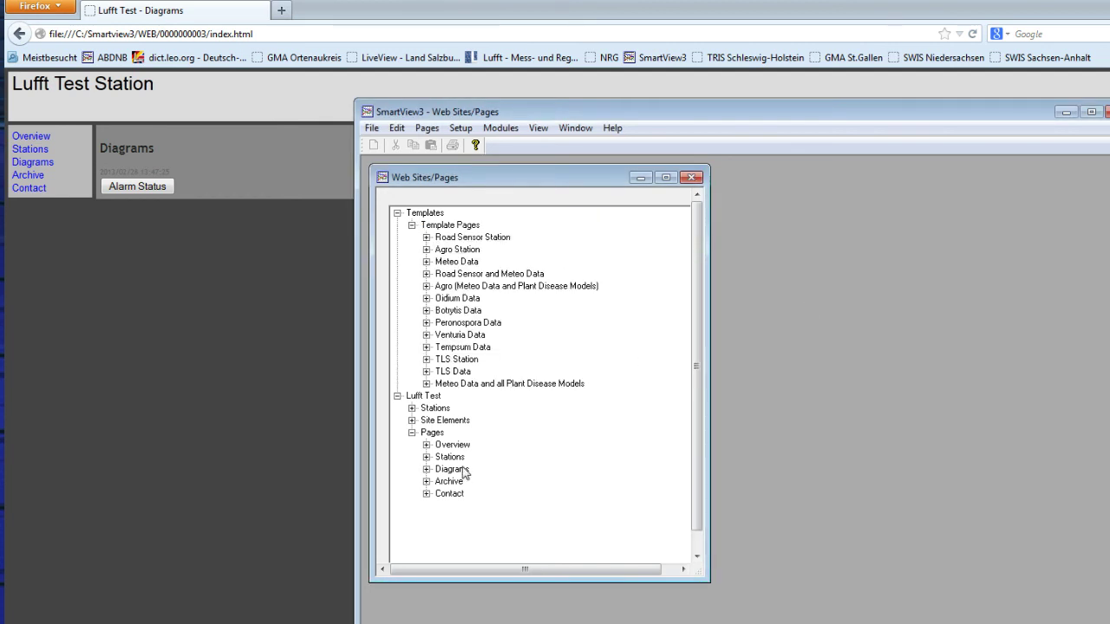
Expand the Diagrams entry down to the Lufft Test day page's contents, then minimize SmartView3 to return to Firefox
left_click(425, 469)
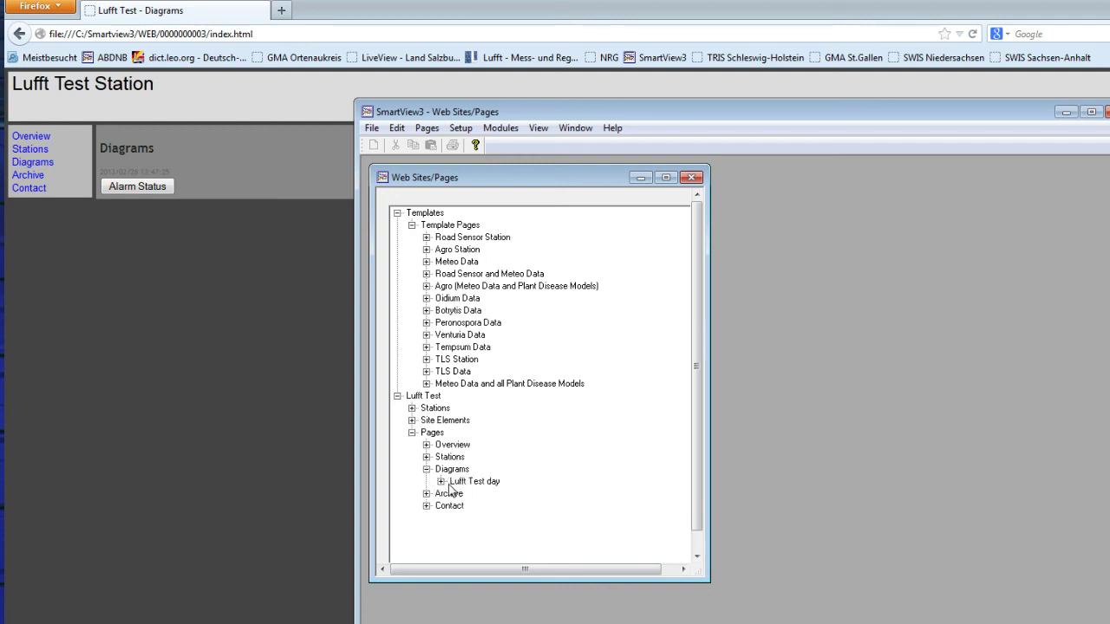
left_click(440, 482)
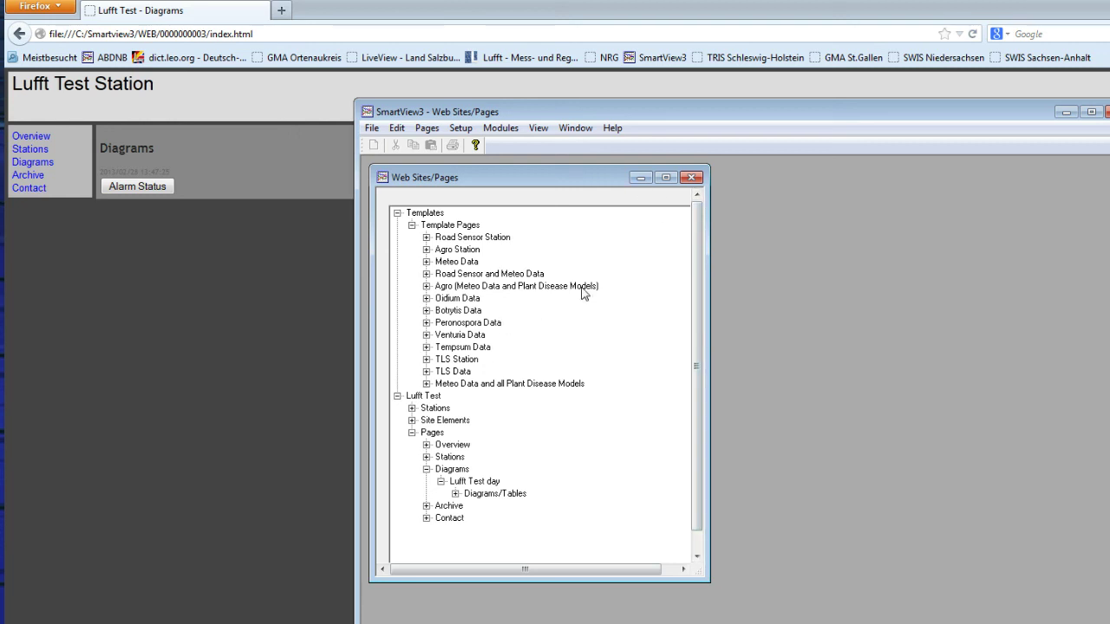
left_click(1066, 112)
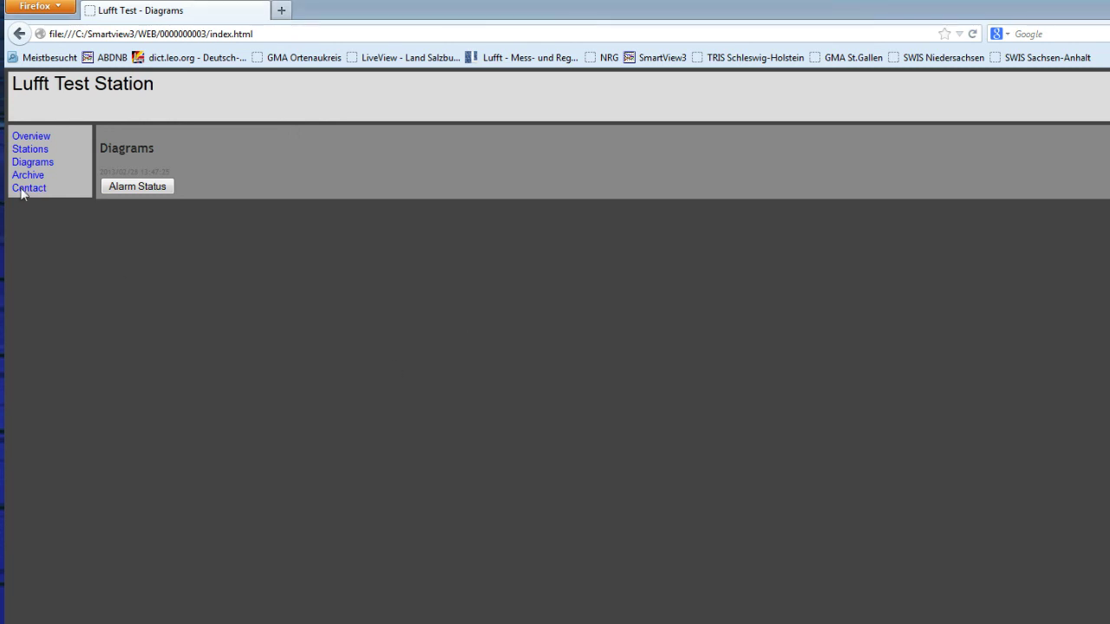
Reload the site's Overview and Diagrams pages, open the Lufft Test day page and examine its line diagrams
left_click(35, 137)
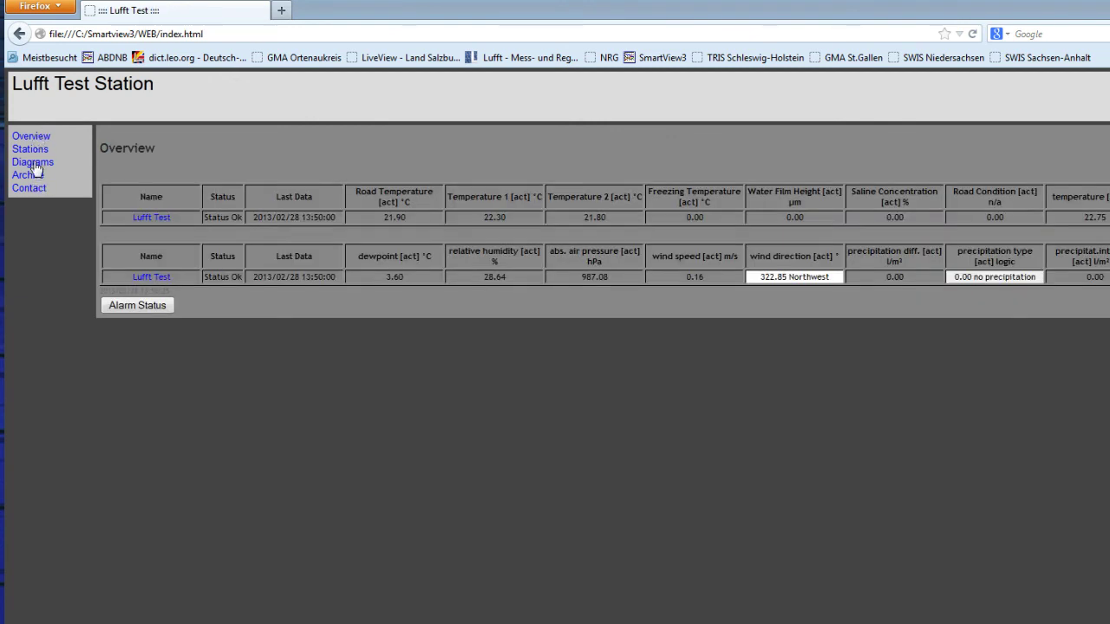
left_click(35, 164)
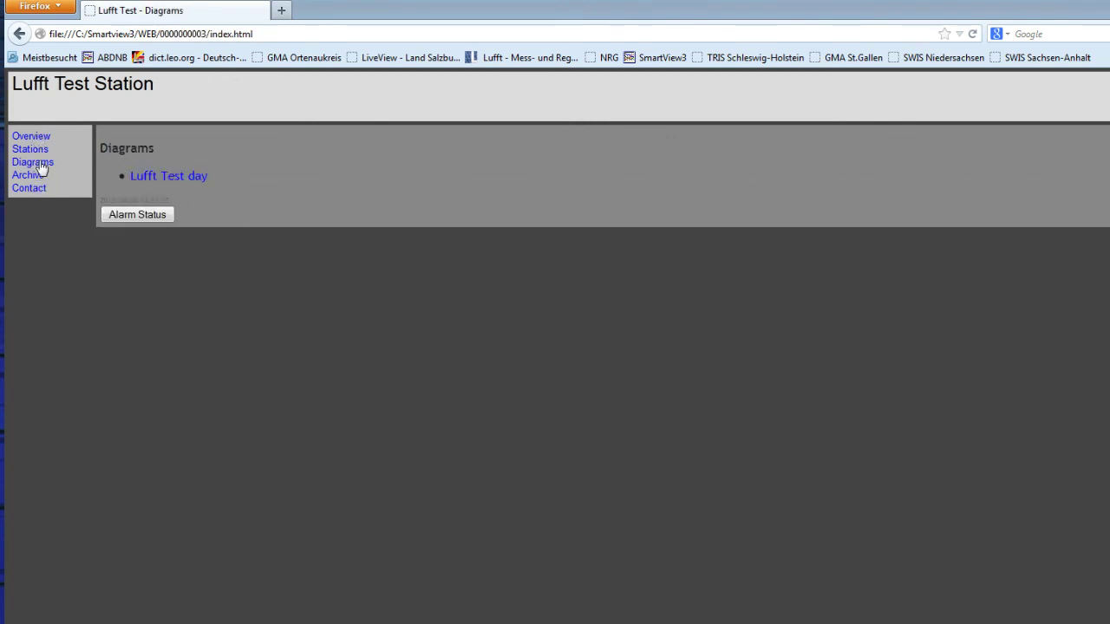
left_click(178, 179)
scroll(451, 395, "down", 5)
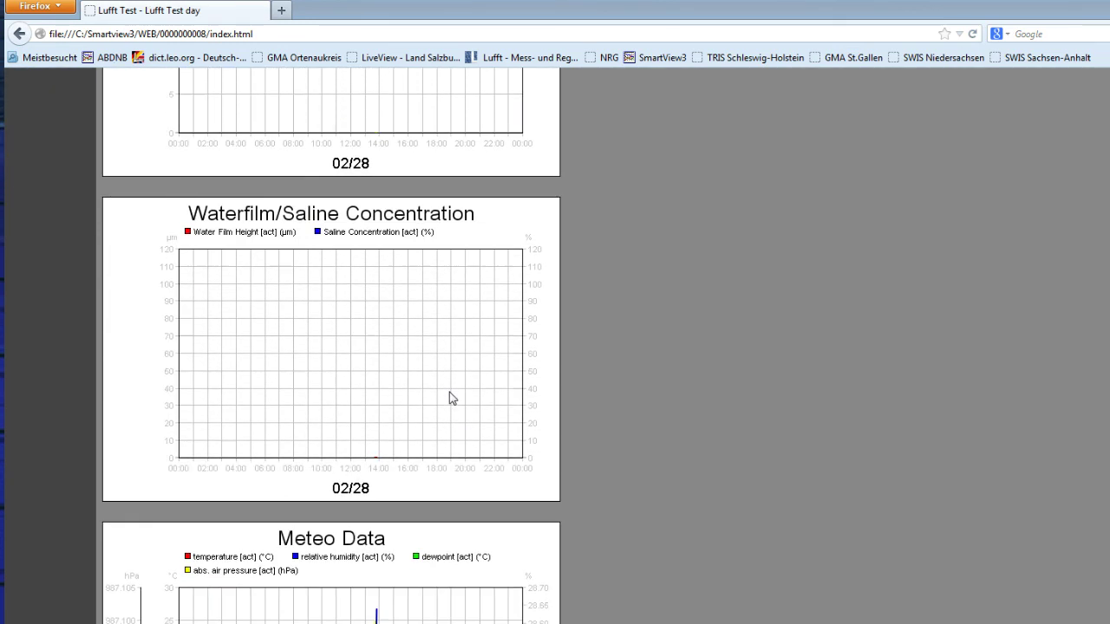
scroll(449, 398, "down", 7)
scroll(450, 398, "up", 5)
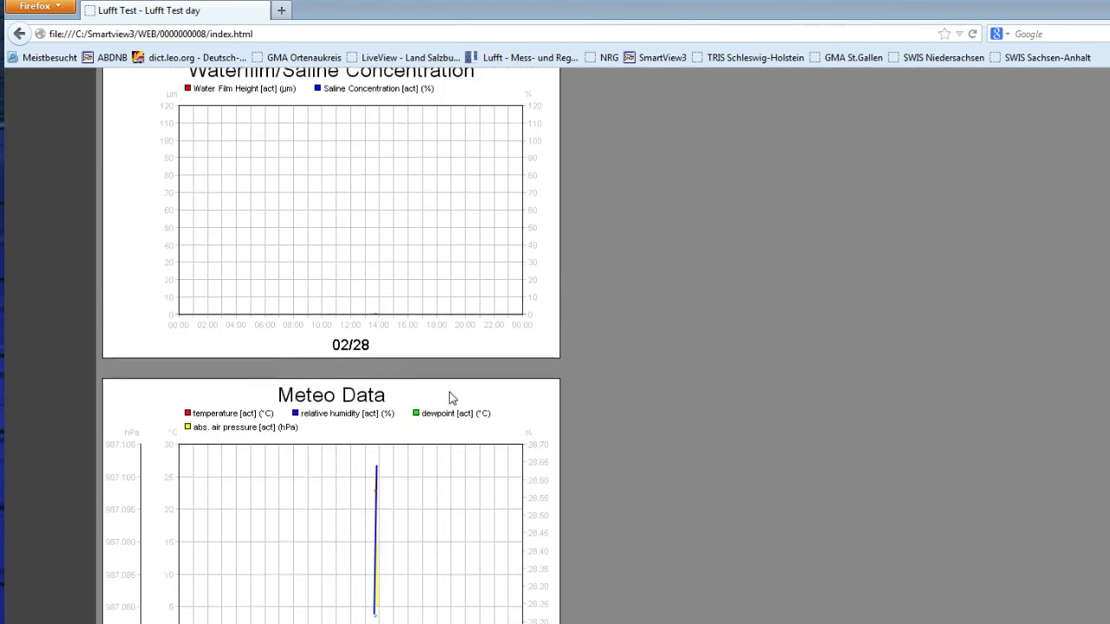
scroll(449, 398, "up", 5)
scroll(449, 398, "down", 7)
scroll(449, 398, "down", 4)
scroll(449, 397, "up", 8)
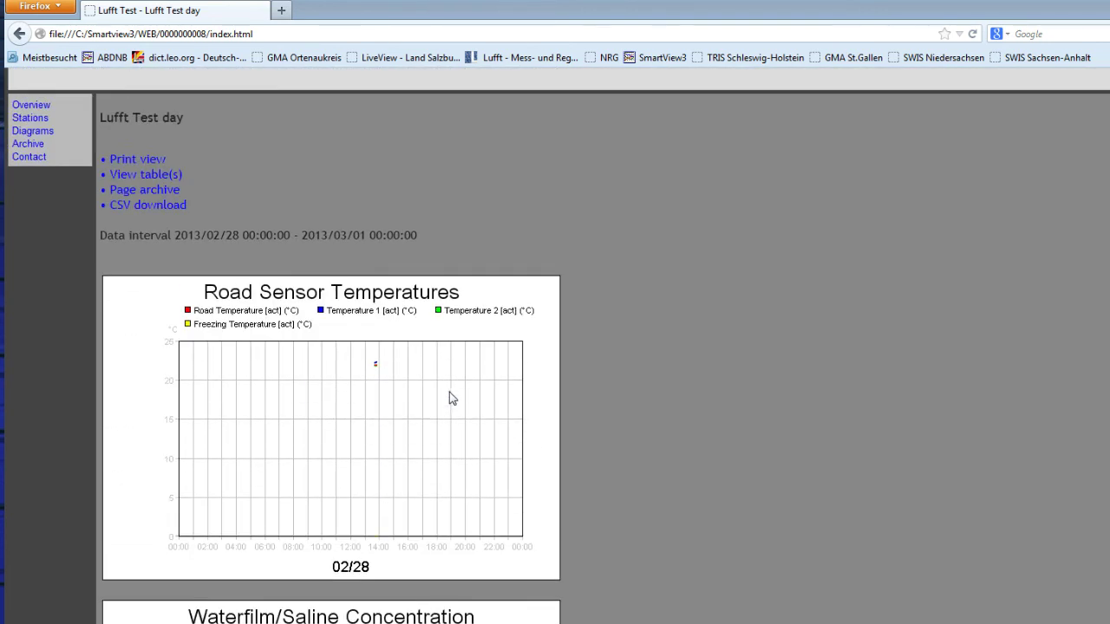
scroll(449, 398, "up", 1)
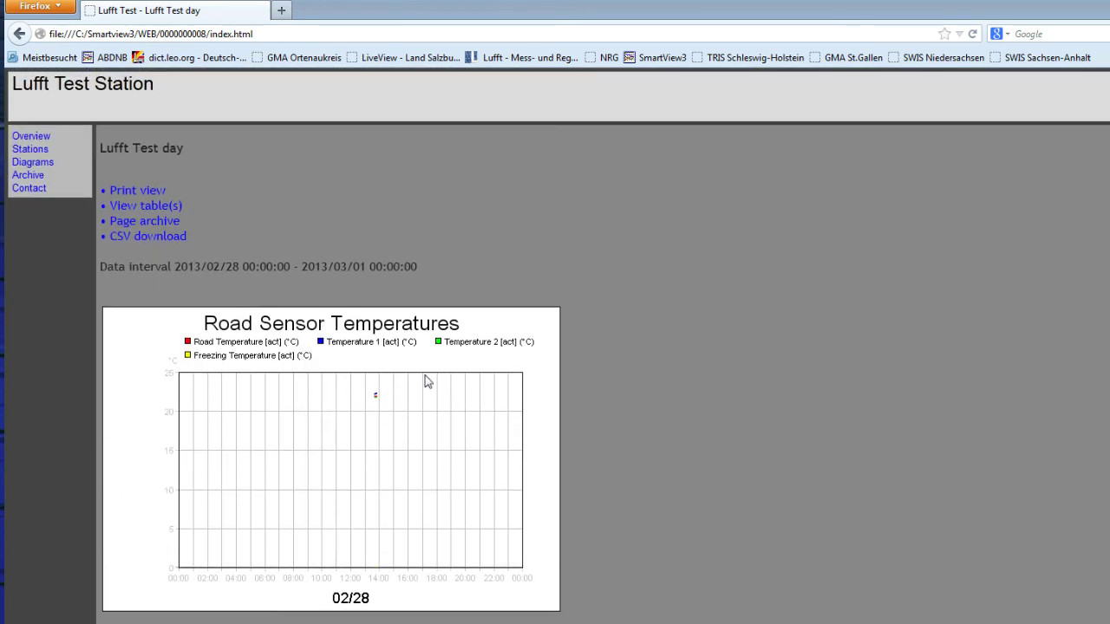
Open the Lufft Test day page's print view, look through its diagrams and close it
left_click(136, 190)
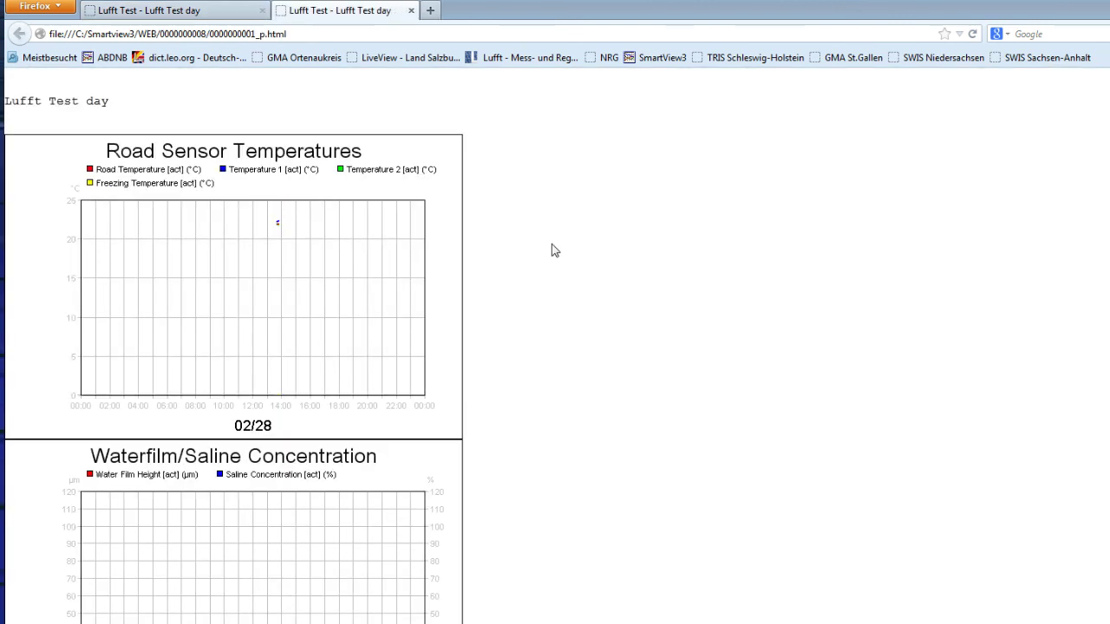
scroll(346, 404, "down", 15)
scroll(346, 406, "up", 12)
scroll(345, 406, "up", 5)
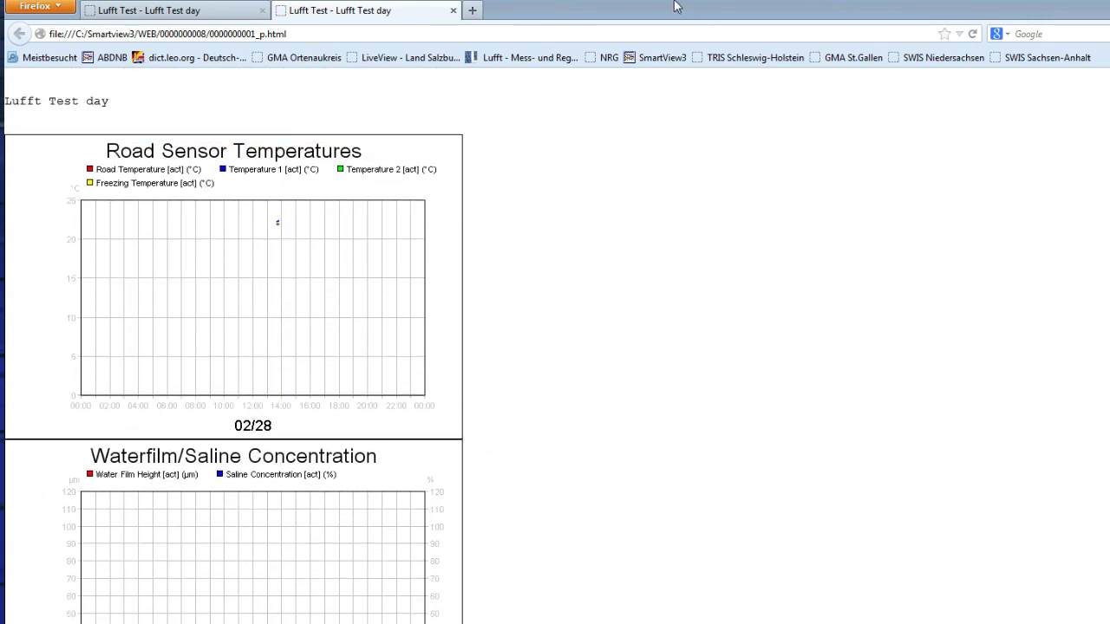
left_click(453, 10)
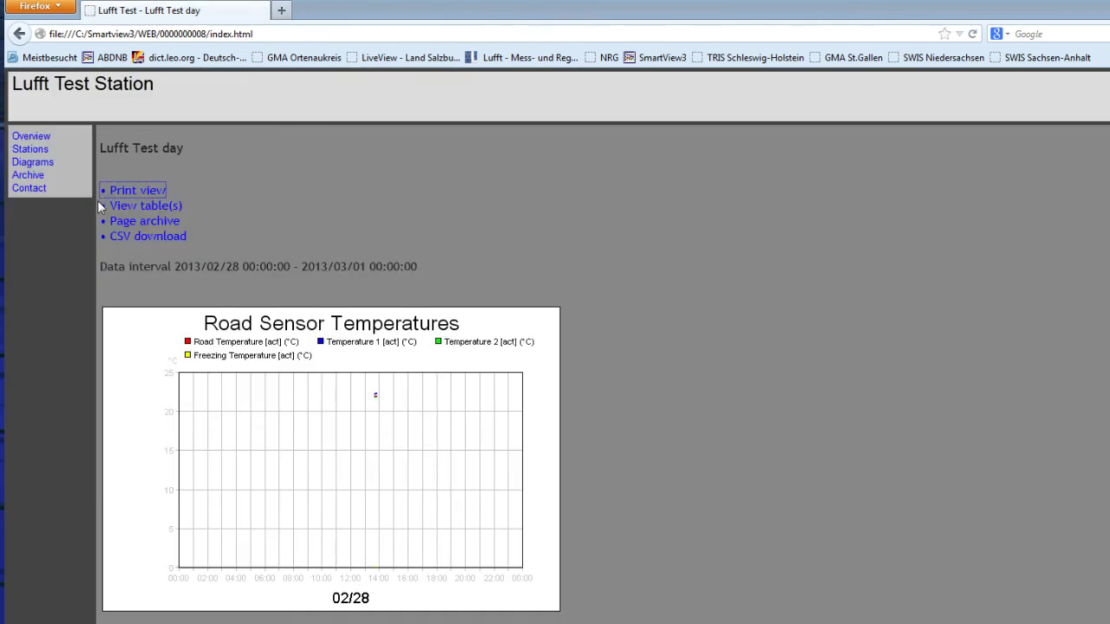
Check the day page's CSV download, cancel opening the file, and look over the diagrams again
left_click(149, 240)
left_click(149, 240)
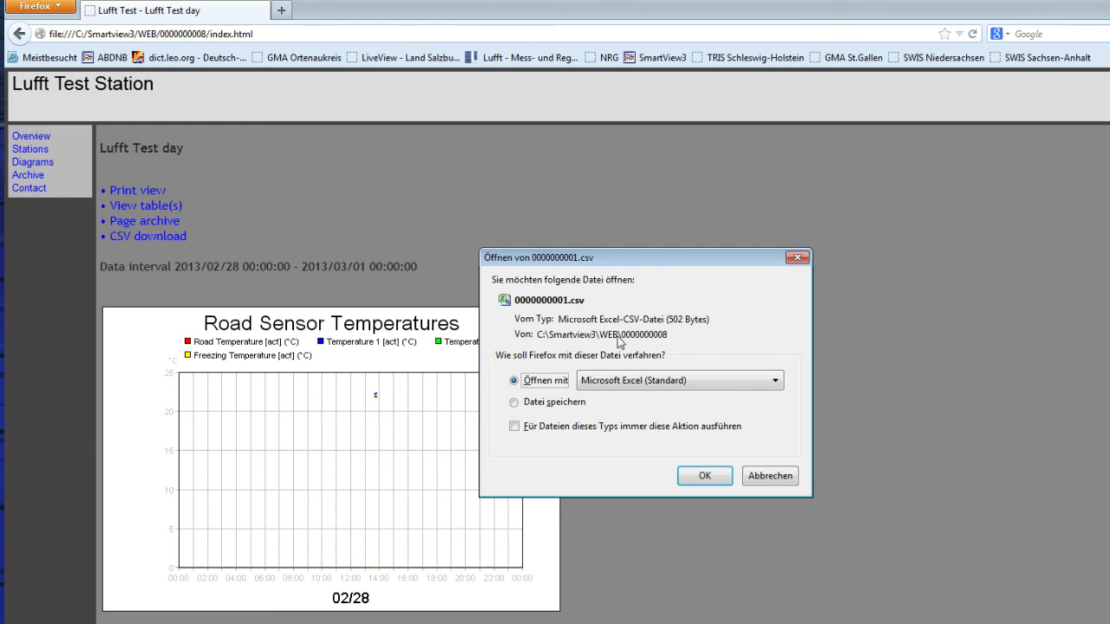
left_click(778, 477)
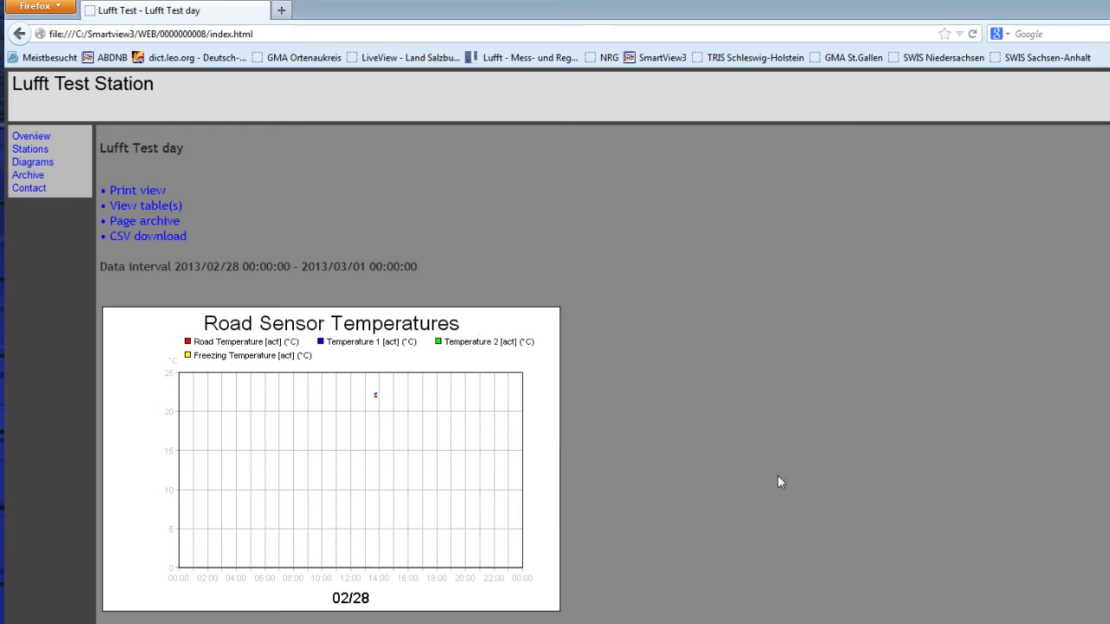
scroll(422, 423, "down", 6)
scroll(422, 425, "up", 6)
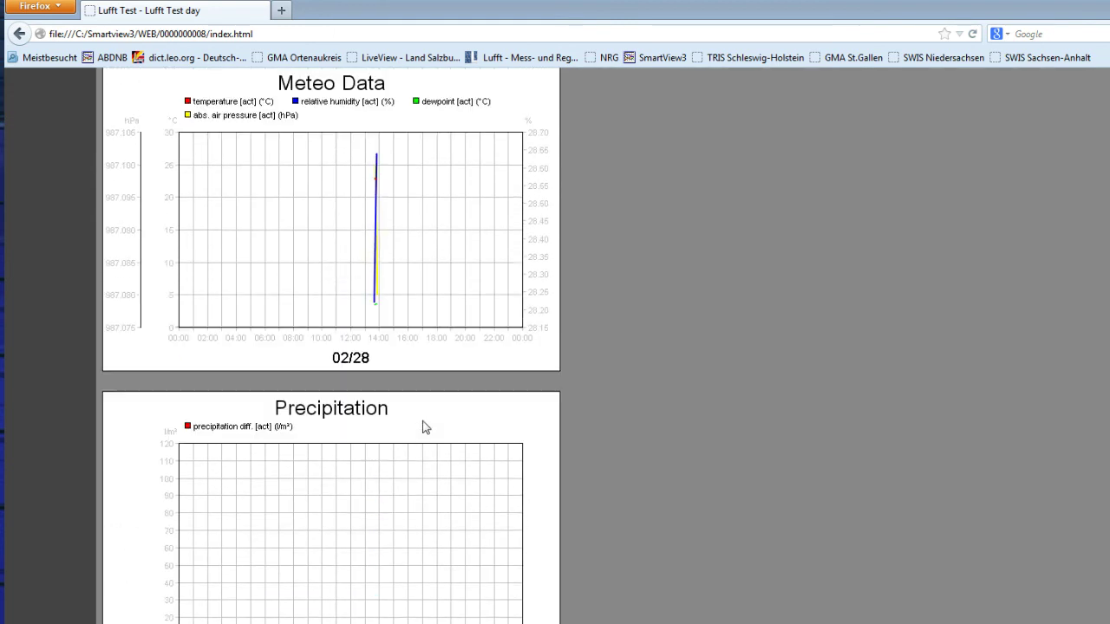